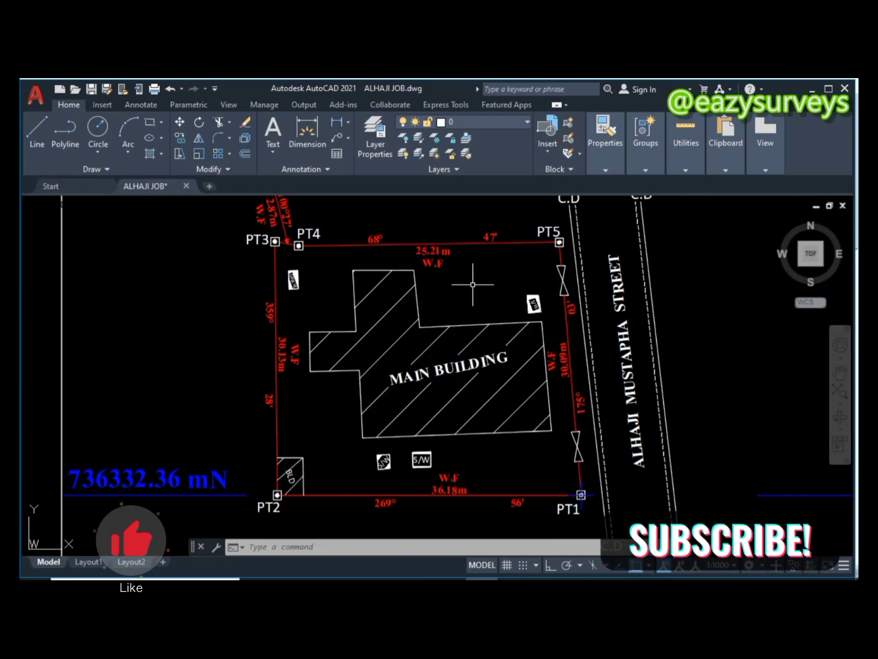
# Zoom and pan the survey plan to bring the bottom corner labels into view.
pyautogui.scroll(-6, 470, 285)
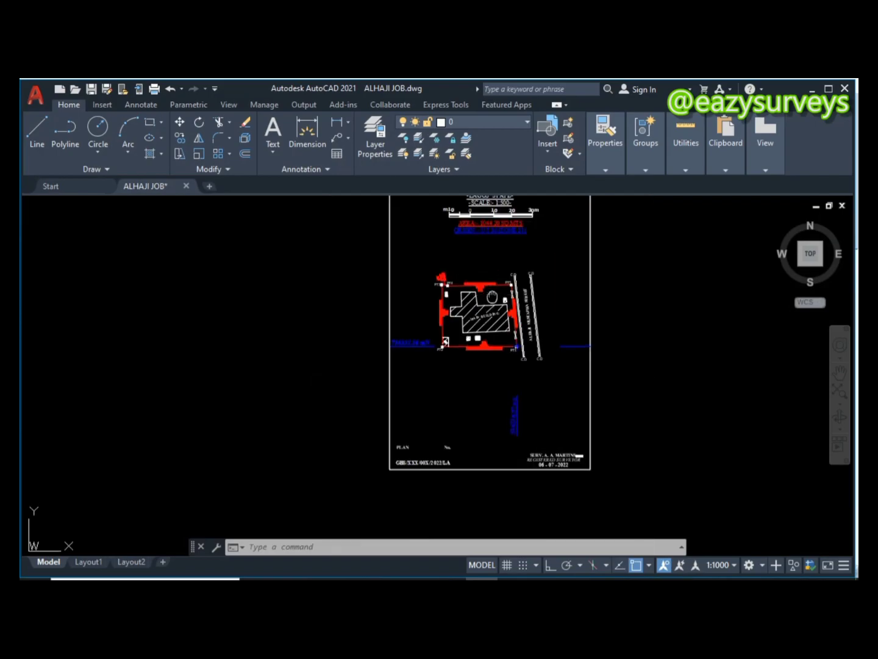
pyautogui.scroll(3, 488, 308)
pyautogui.scroll(-3, 482, 322)
pyautogui.scroll(4, 481, 322)
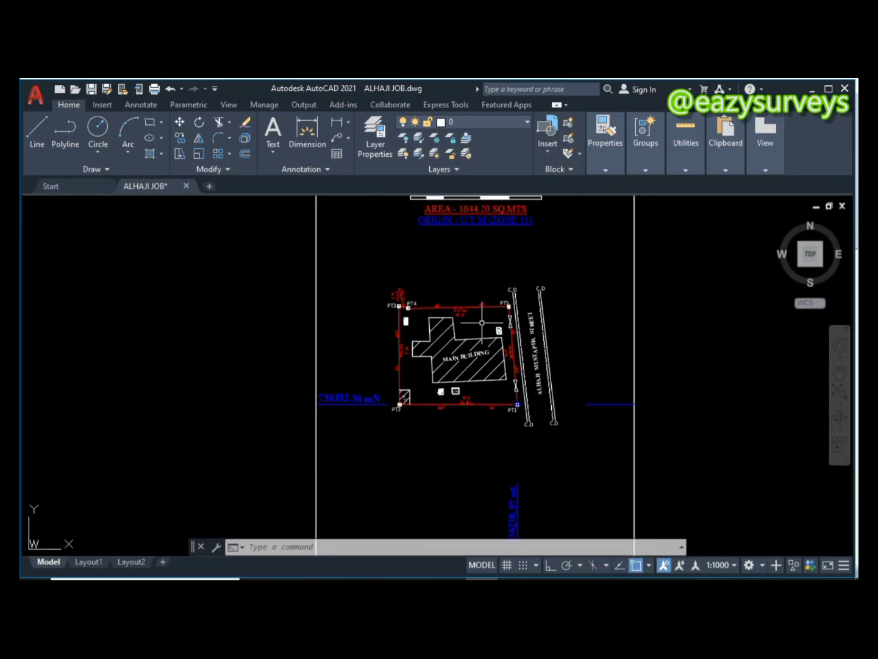
pyautogui.scroll(-2, 475, 346)
pyautogui.scroll(-2, 475, 346)
pyautogui.scroll(4, 472, 344)
pyautogui.scroll(-6, 475, 347)
pyautogui.scroll(5, 475, 293)
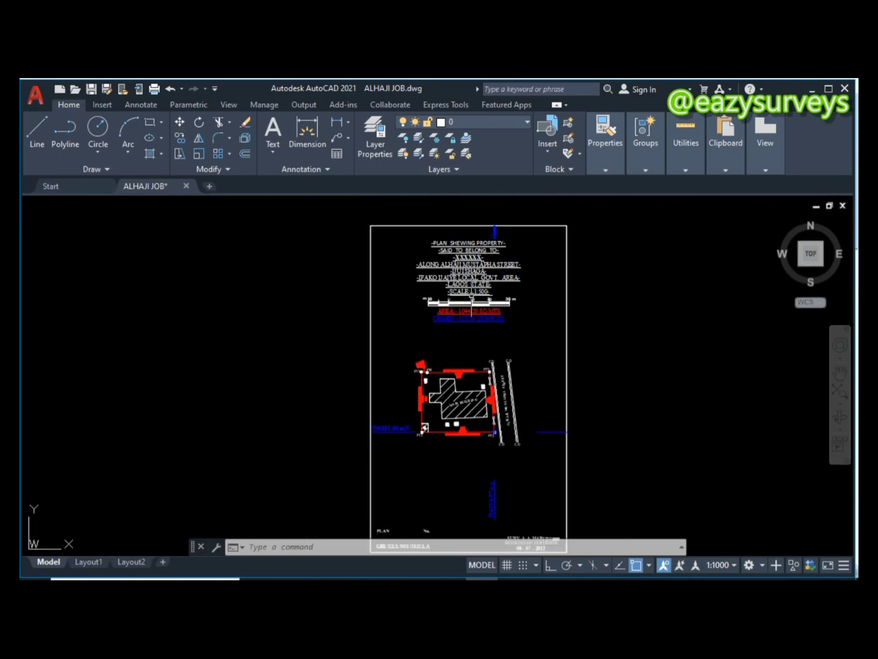
pyautogui.scroll(-3, 465, 366)
pyautogui.scroll(6, 456, 432)
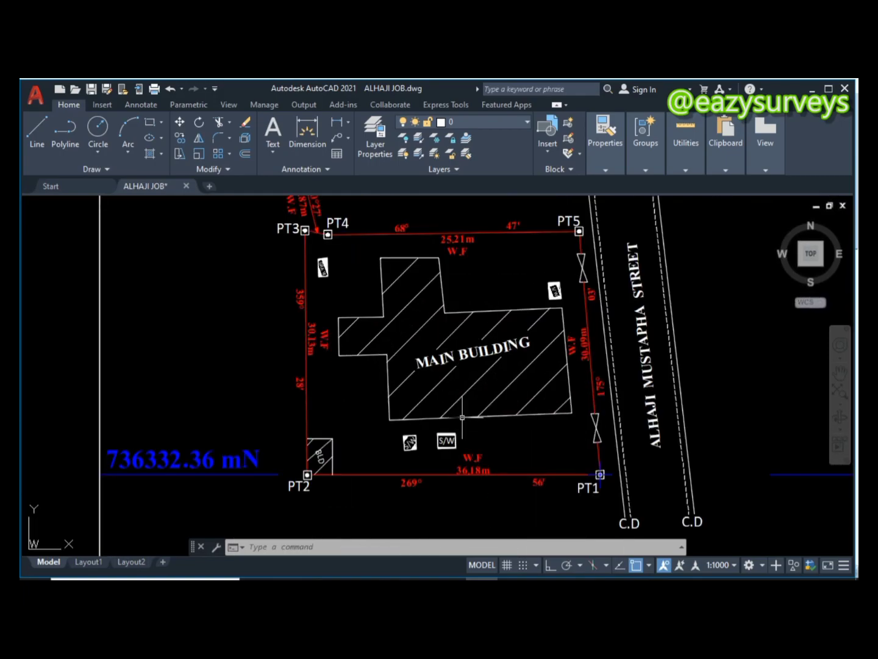
pyautogui.scroll(-2, 464, 414)
pyautogui.scroll(3, 471, 338)
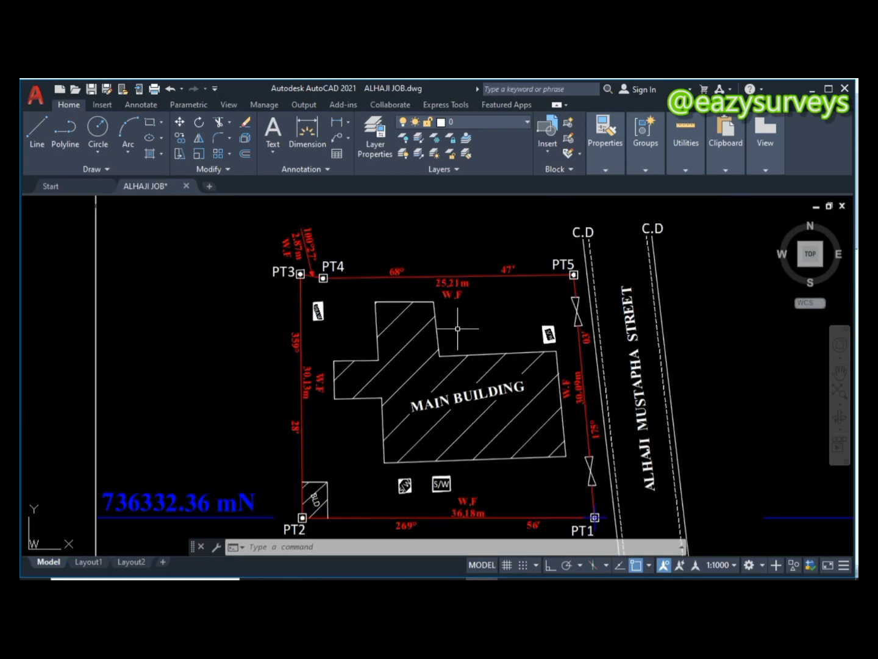
pyautogui.moveTo(455, 331); pyautogui.dragTo(454, 315)
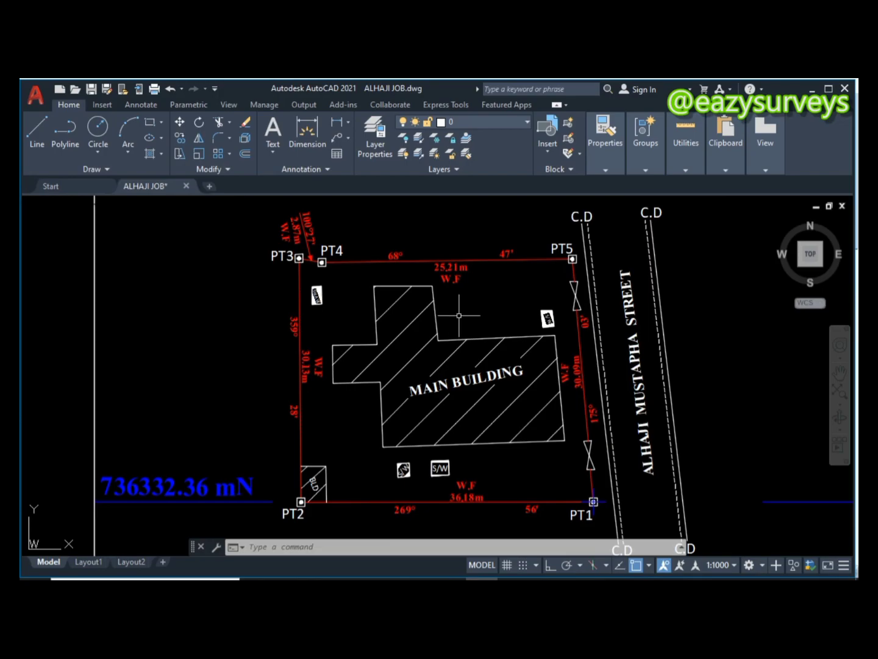
# Start the boundary polyline at corner PT3 and place the next vertex at PT4.
pyautogui.click(64, 128)
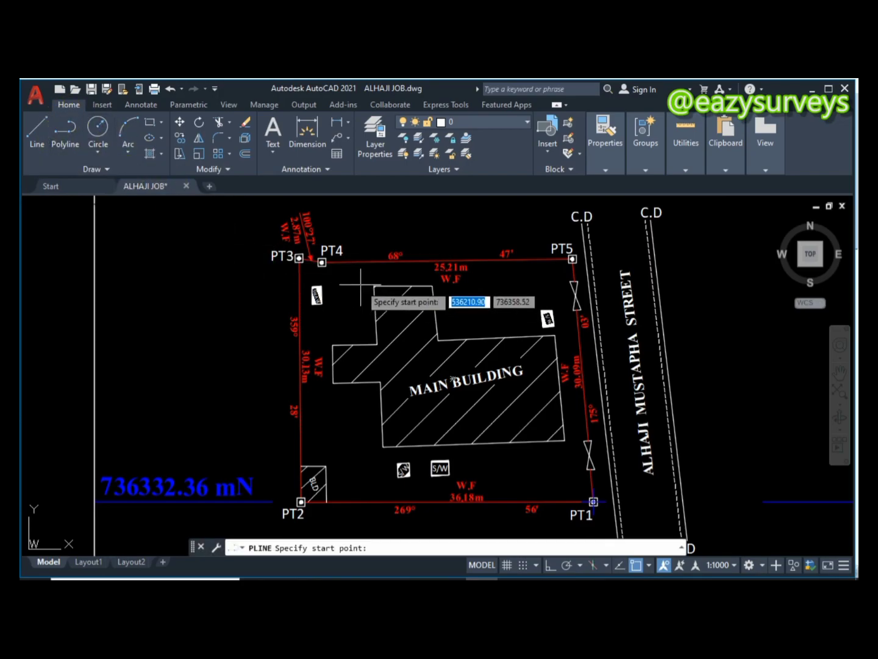
pyautogui.scroll(8, 302, 257)
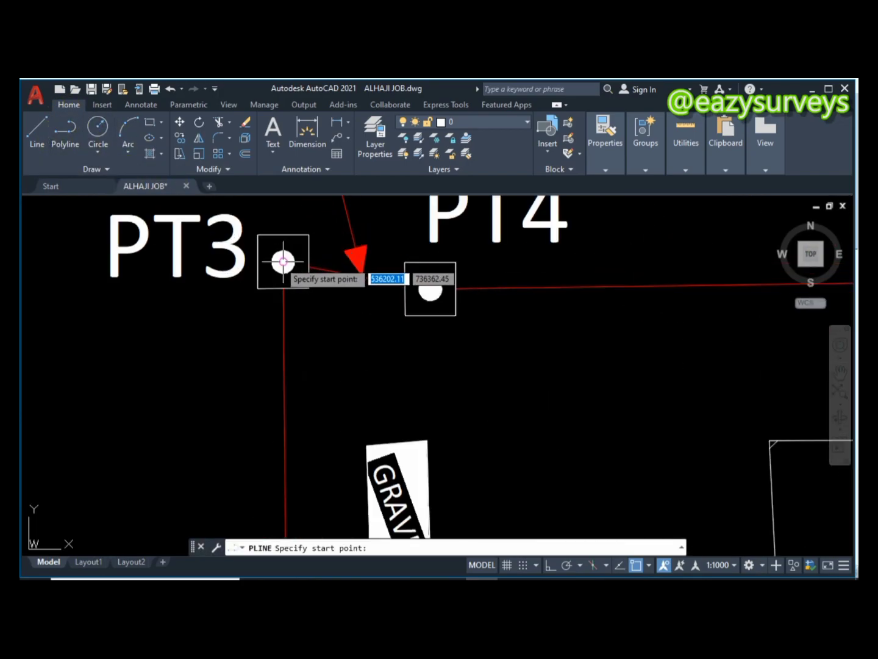
pyautogui.click(283, 261)
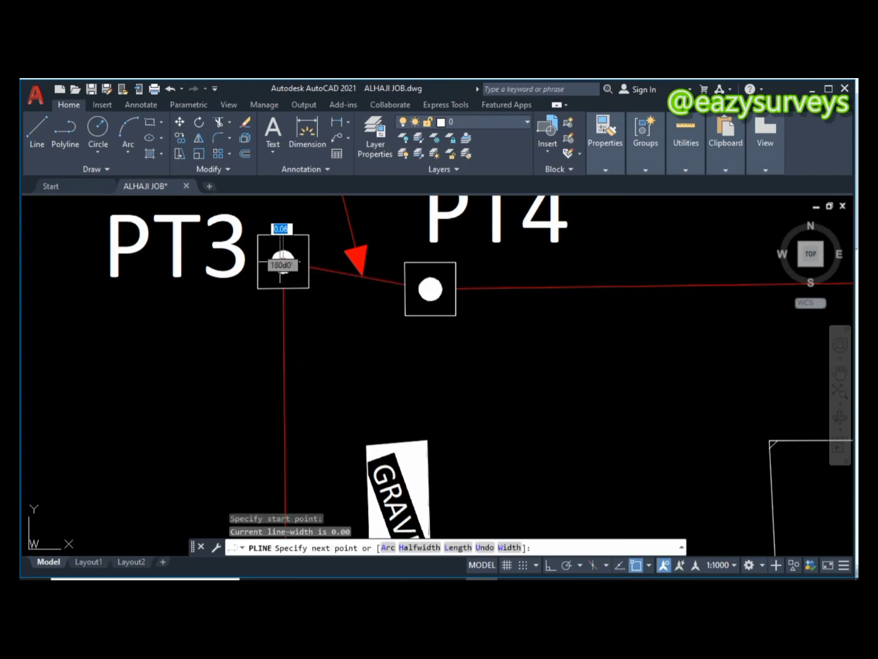
pyautogui.click(430, 285)
pyautogui.scroll(-2, 430, 287)
pyautogui.scroll(-8, 430, 287)
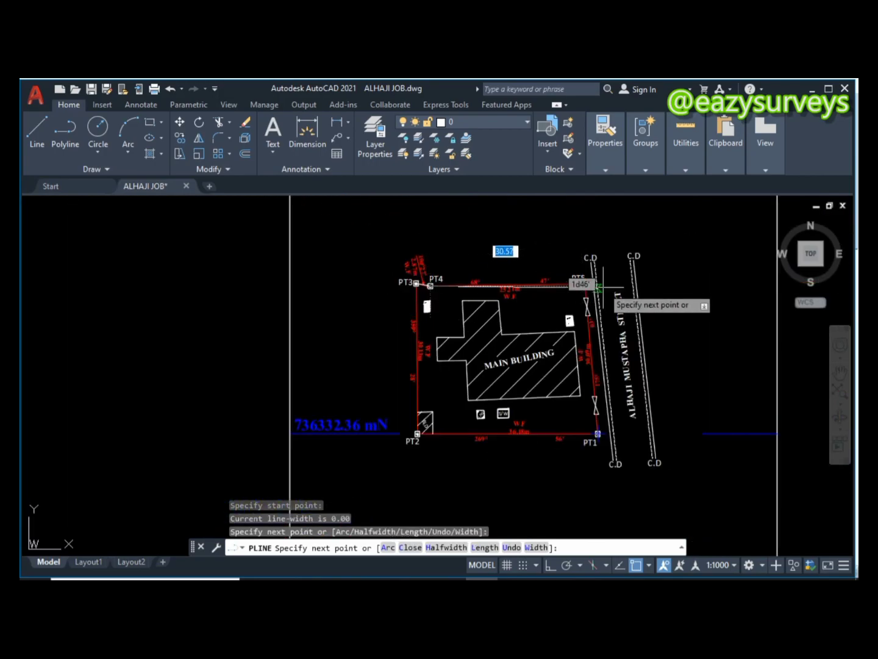
pyautogui.scroll(4, 586, 283)
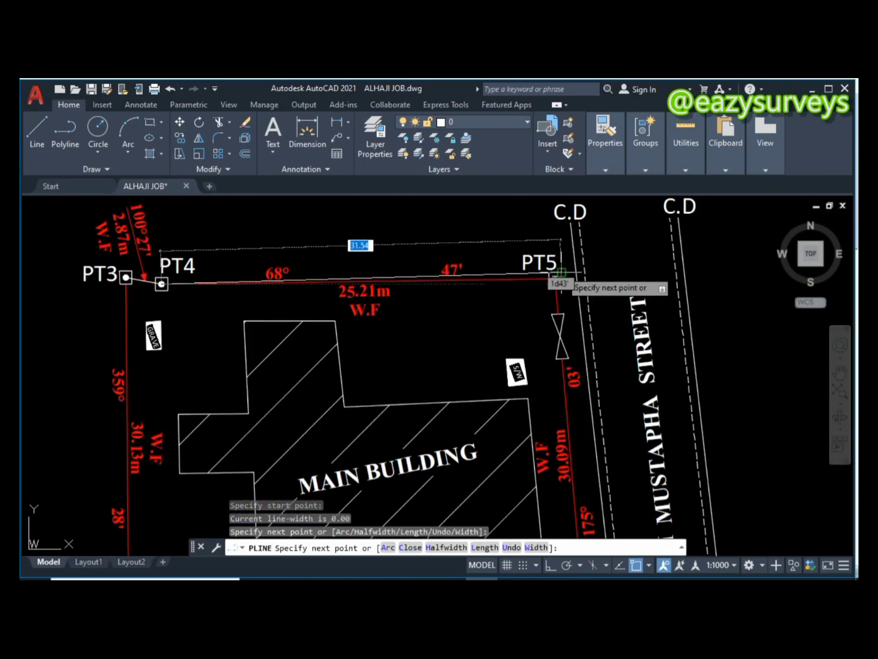
# Continue the boundary through PT2, close it back at PT3, and select the polyline.
pyautogui.press('F8')
pyautogui.scroll(5, 556, 279)
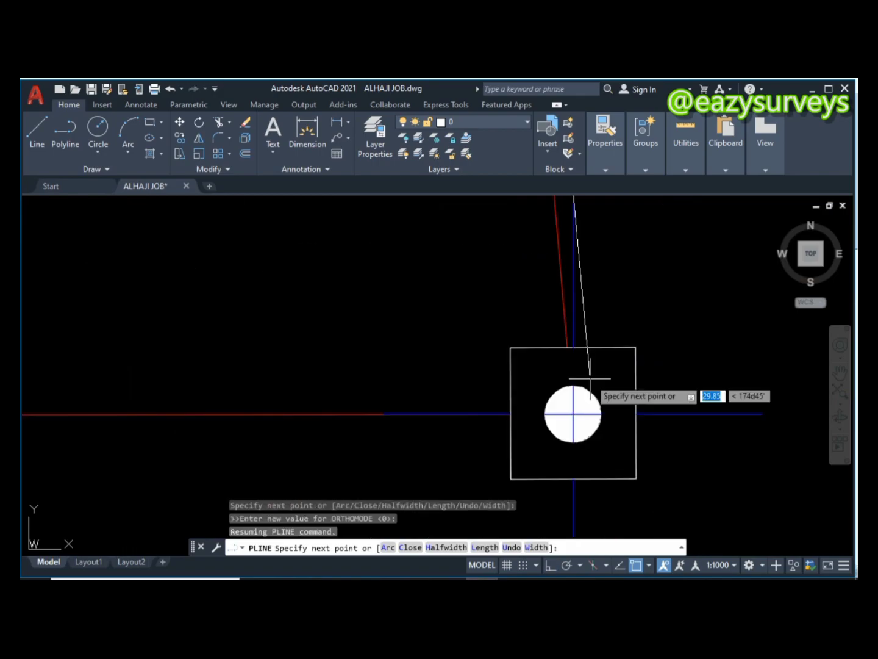
pyautogui.press('F8')
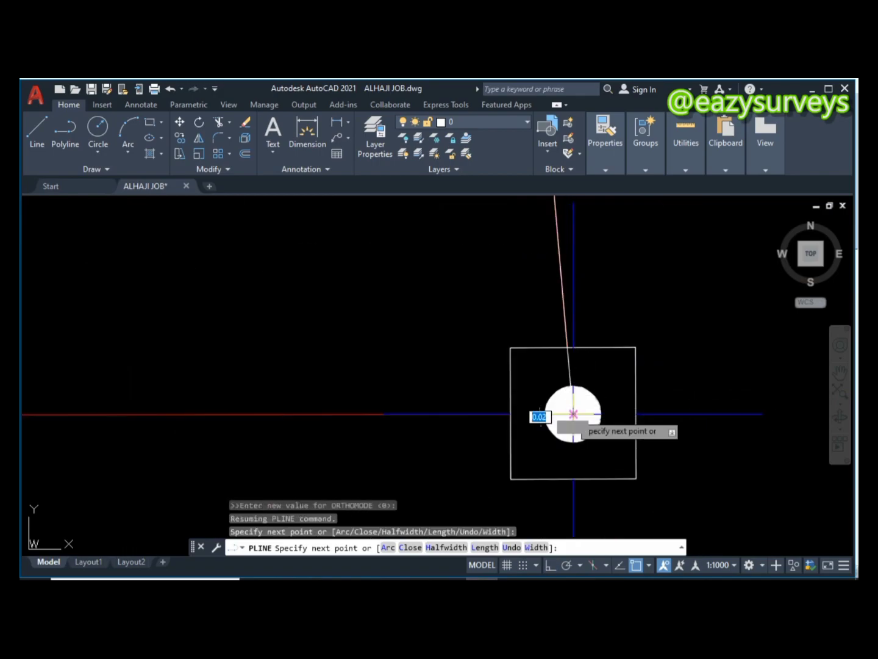
pyautogui.scroll(-6, 571, 413)
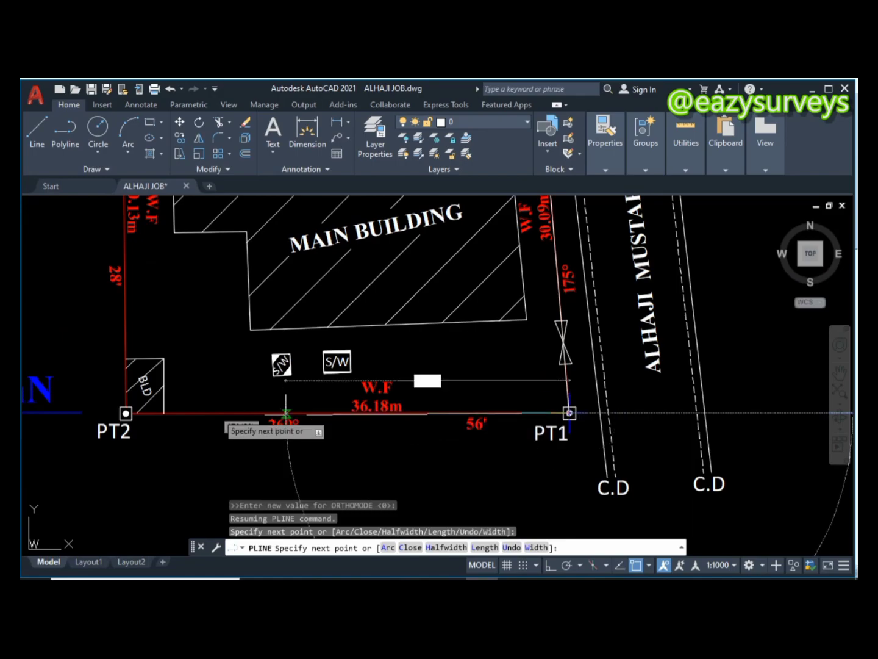
pyautogui.click(156, 414)
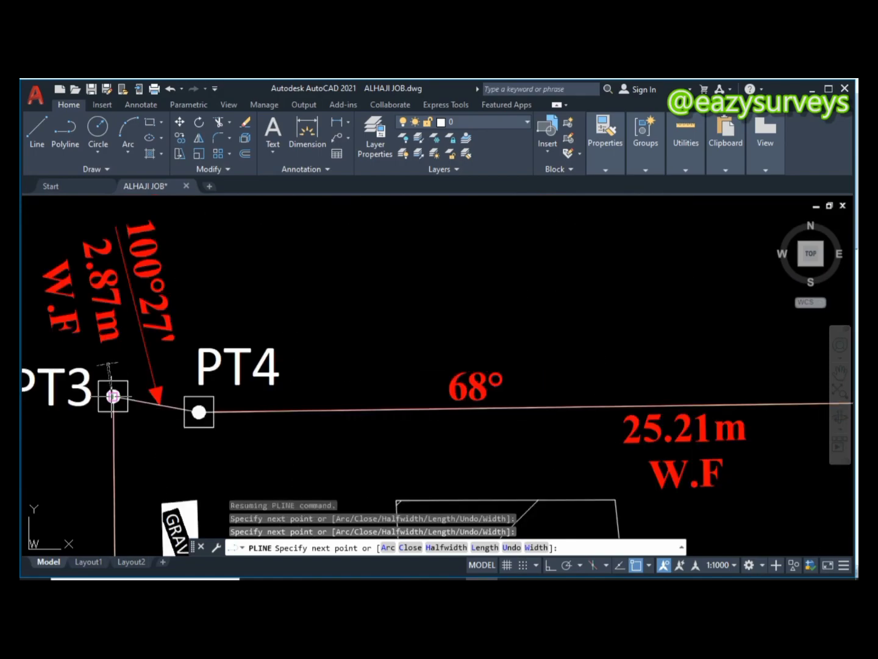
pyautogui.click(113, 397)
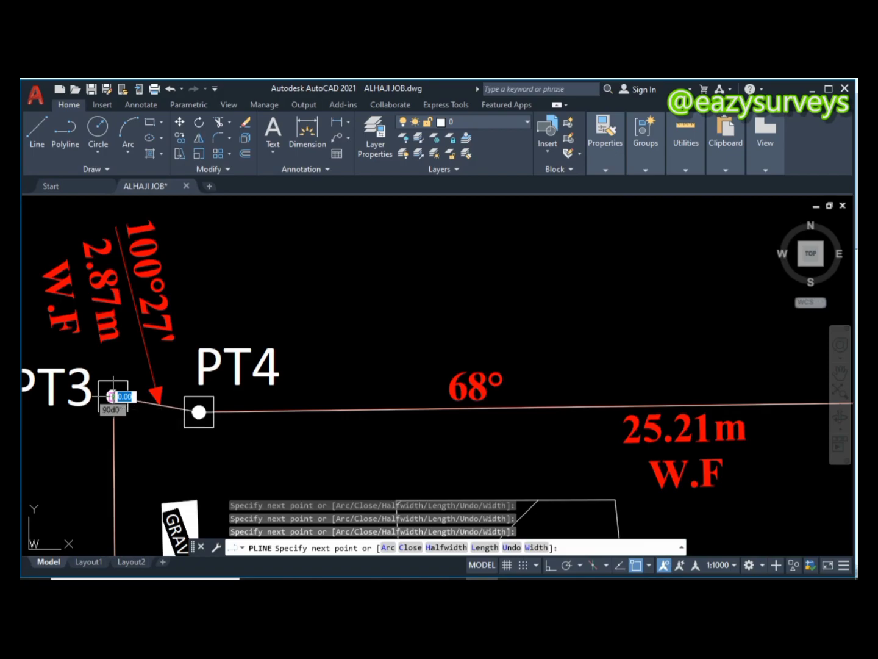
pyautogui.press('Return')
pyautogui.scroll(-6, 173, 363)
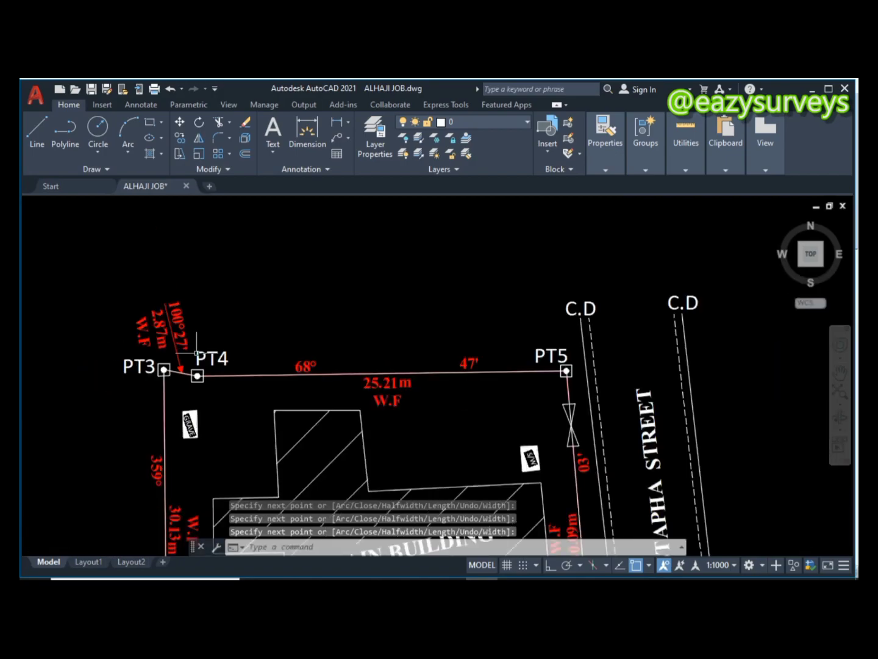
pyautogui.moveTo(219, 350); pyautogui.dragTo(250, 266)
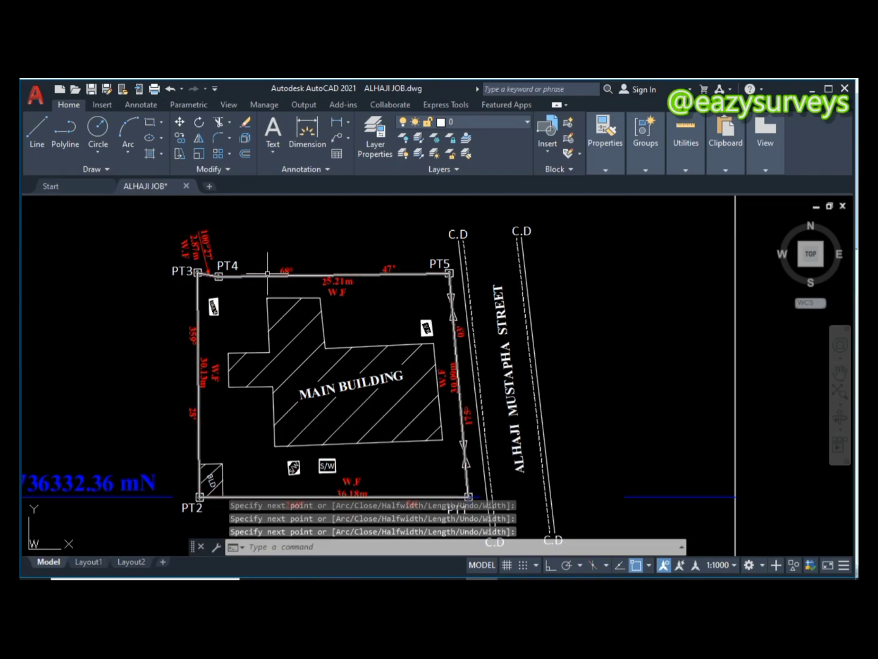
pyautogui.click(268, 276)
# Copy the boundary polyline to the clipboard and start a new blank drawing, Drawing2.
pyautogui.rightClick(268, 276)
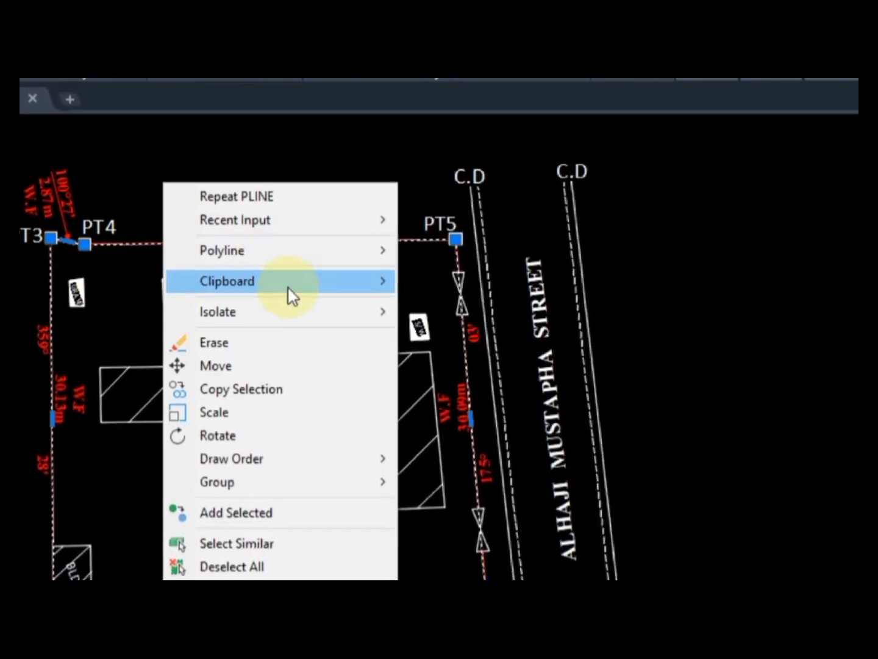
pyautogui.moveTo(289, 295)
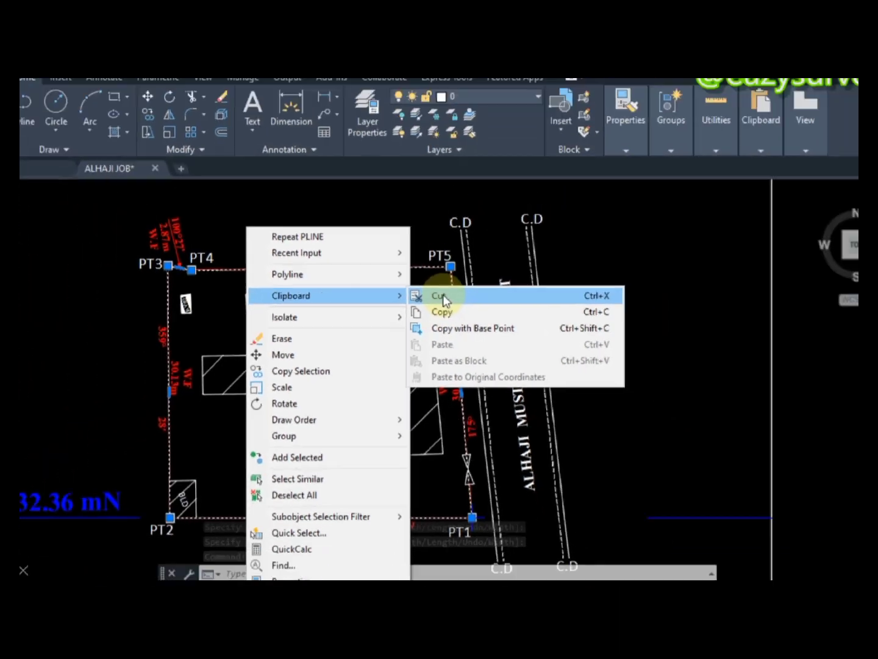
pyautogui.click(444, 299)
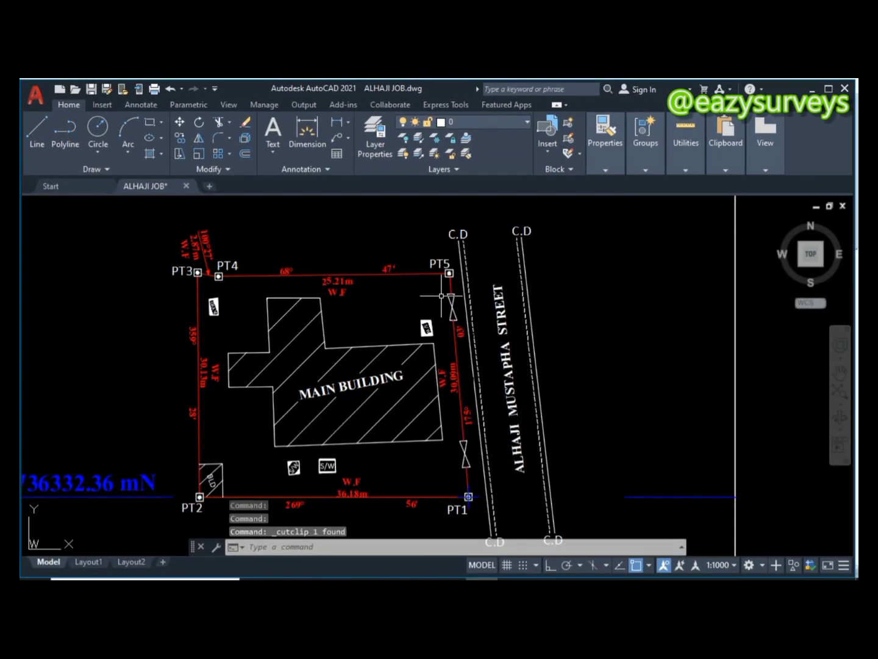
pyautogui.click(210, 188)
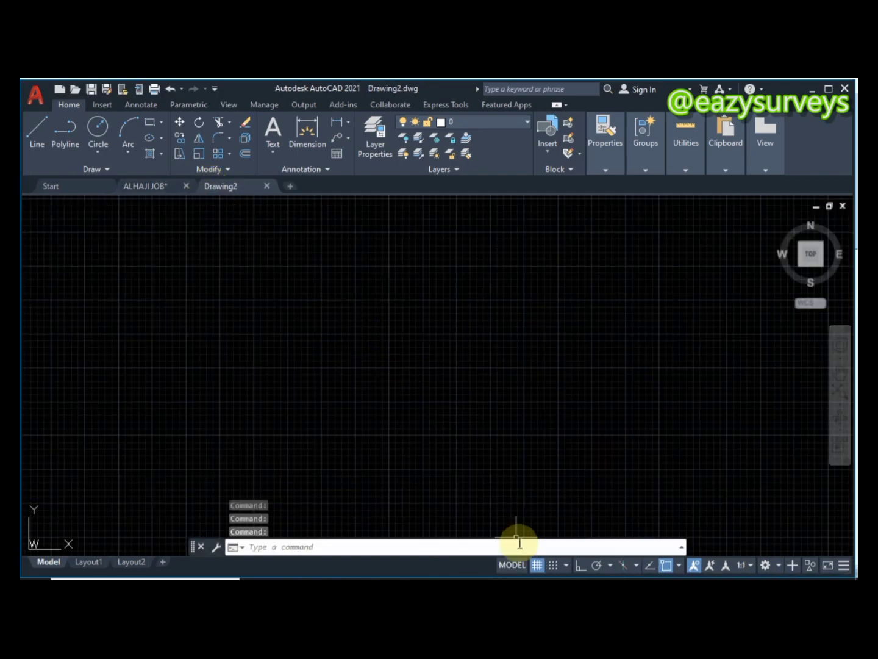
# Turn off the grid, paste the boundary at its original coordinates, and centre it in view.
pyautogui.click(536, 564)
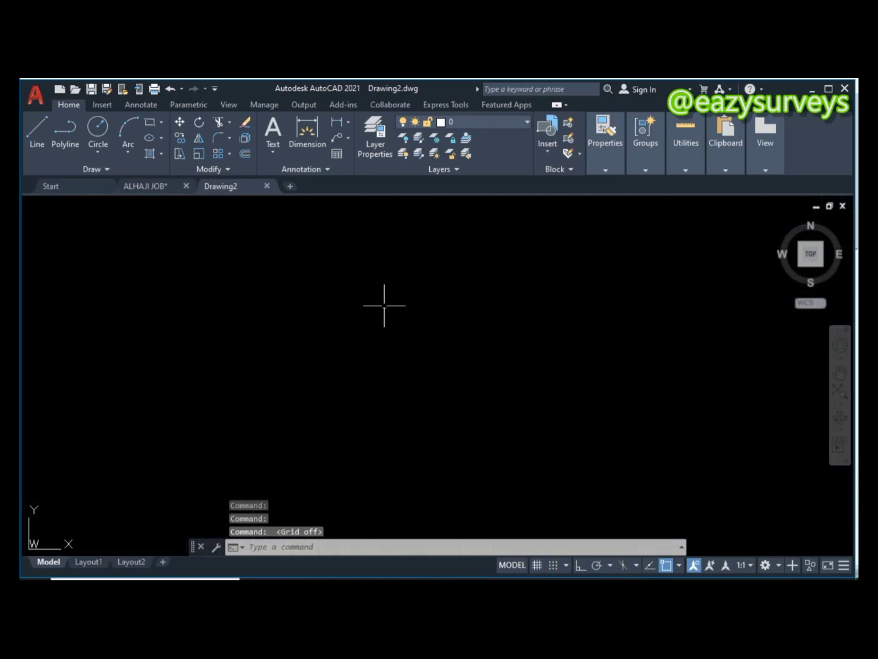
pyautogui.rightClick(372, 283)
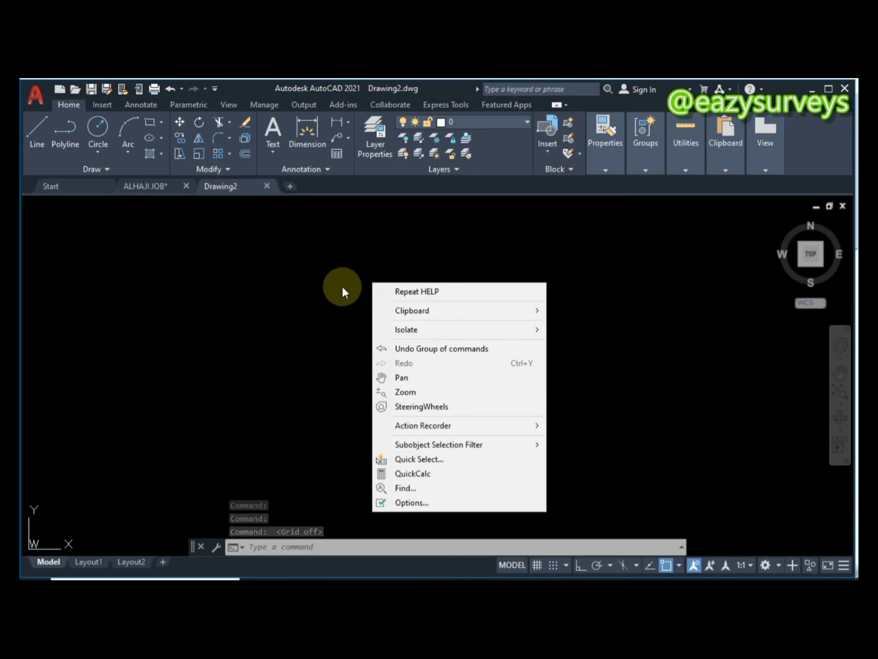
pyautogui.moveTo(437, 311)
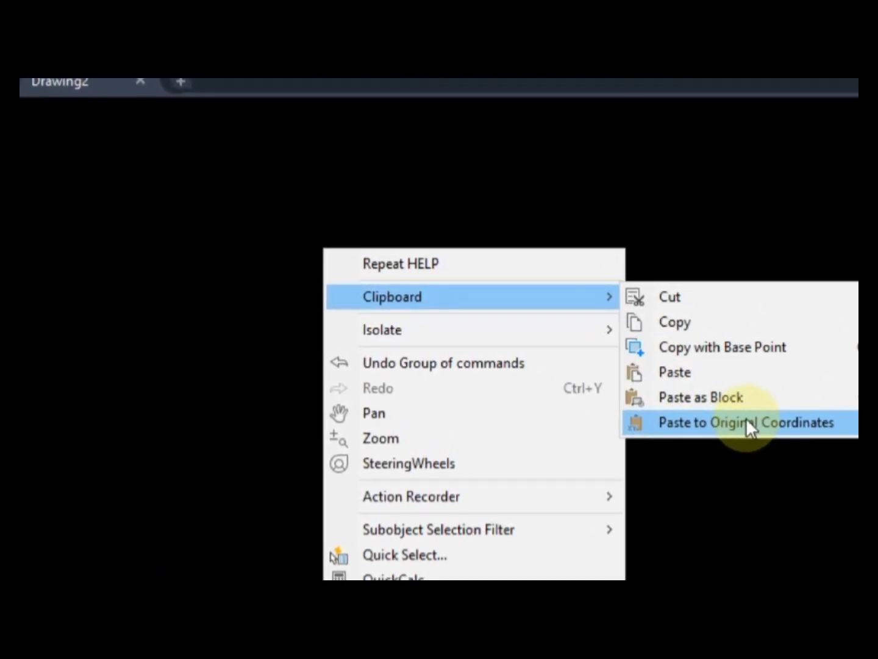
pyautogui.click(702, 409)
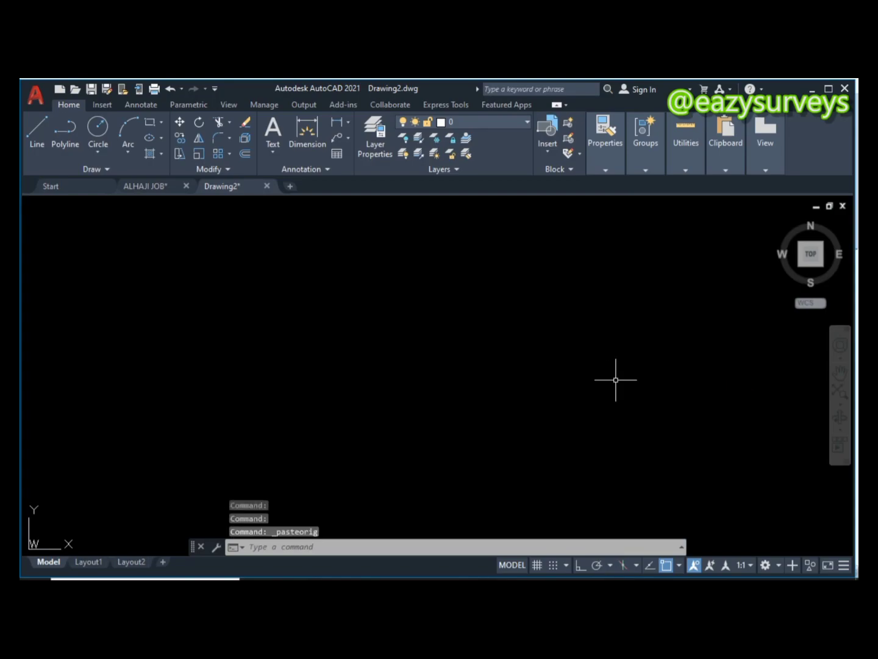
pyautogui.scroll(-3, 684, 406)
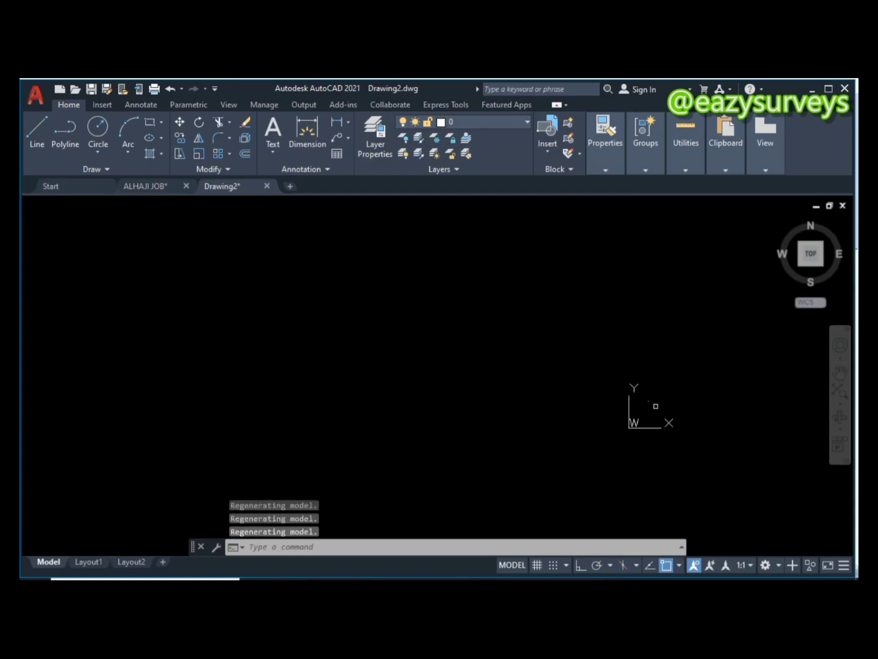
pyautogui.click(840, 396)
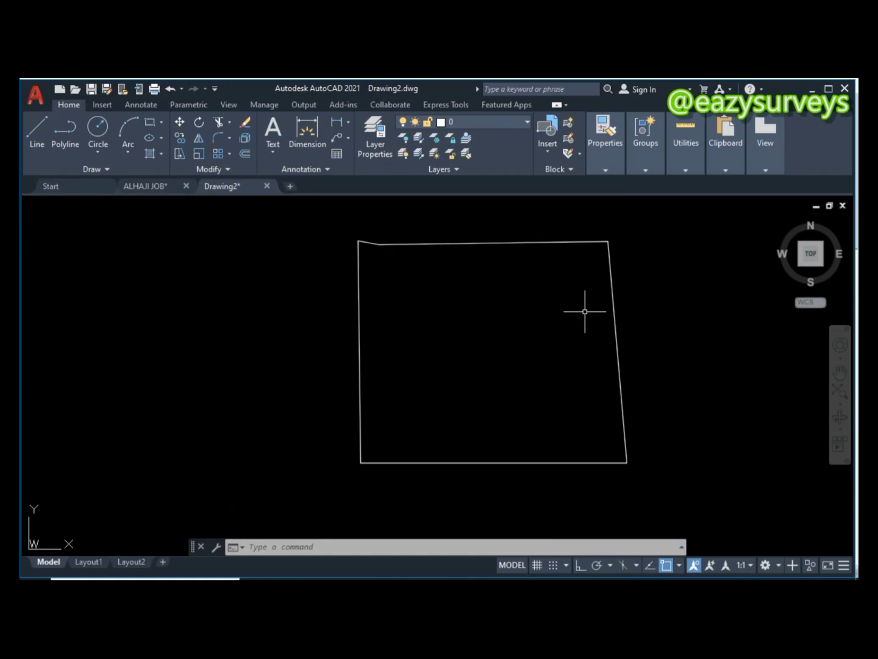
pyautogui.moveTo(445, 335); pyautogui.dragTo(430, 349)
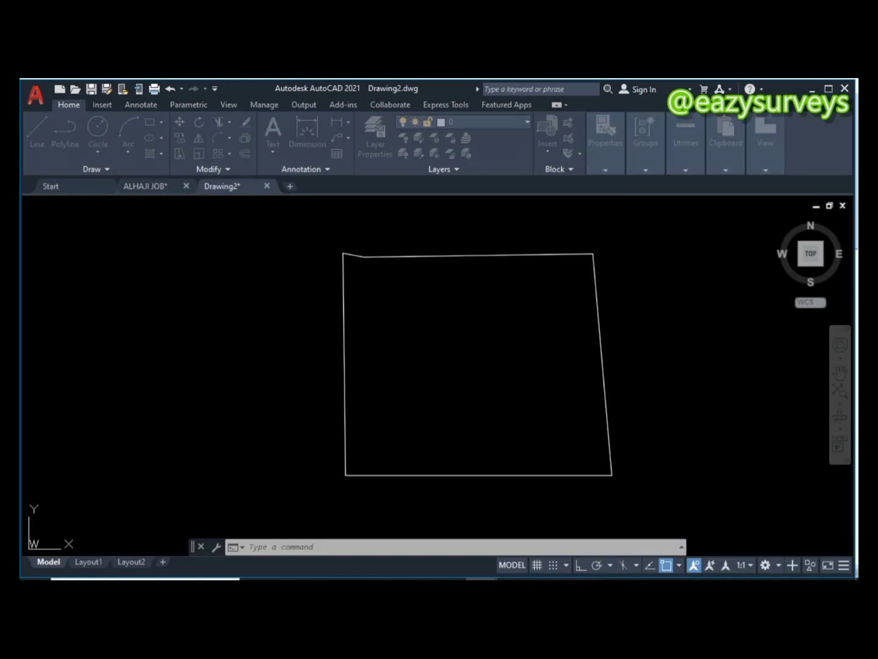
pyautogui.click(540, 333)
# Save Drawing2 as CHAART in the JOBS folder.
pyautogui.hotkey('ctrl', 's')
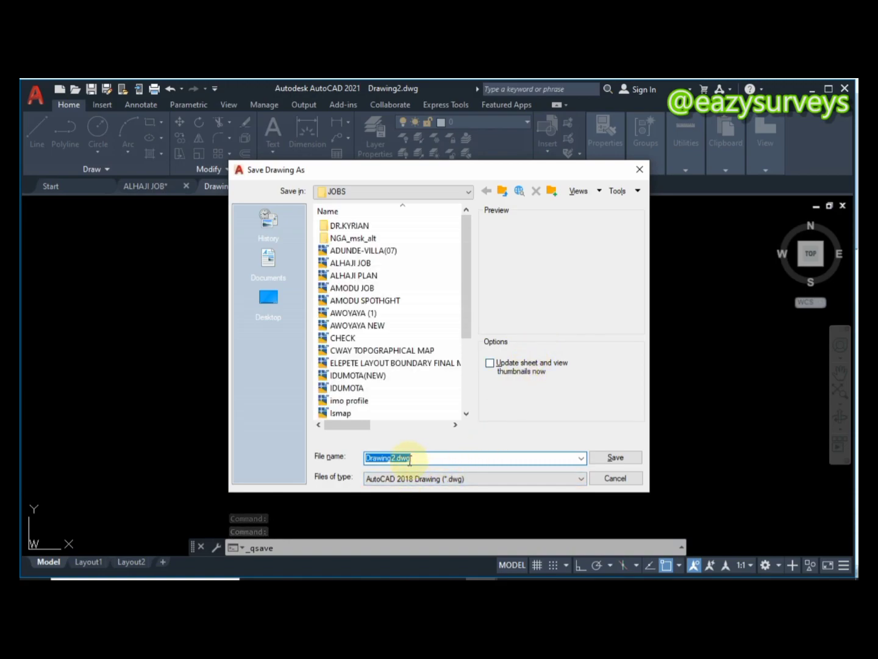
pyautogui.write('CHAART')
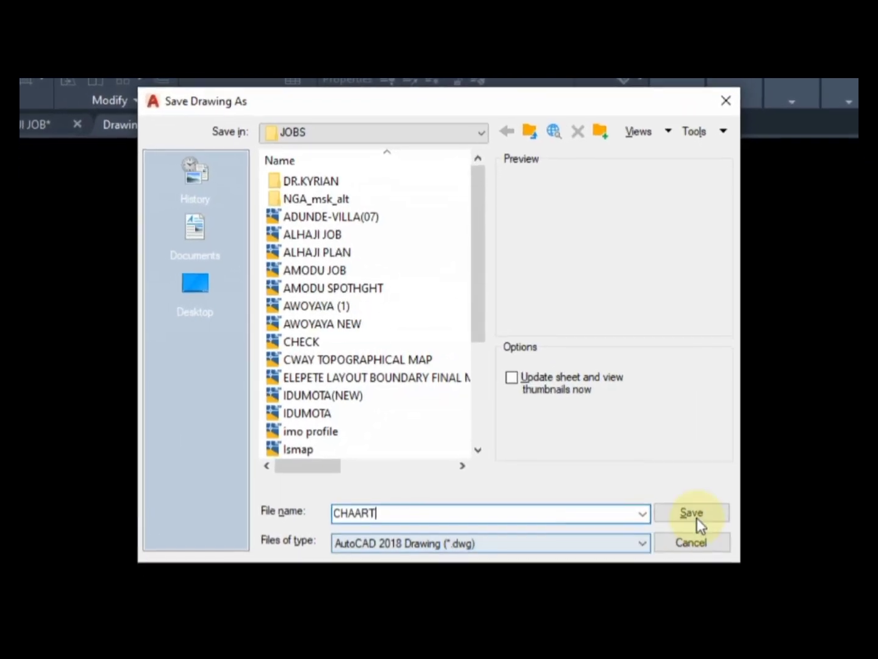
pyautogui.click(696, 518)
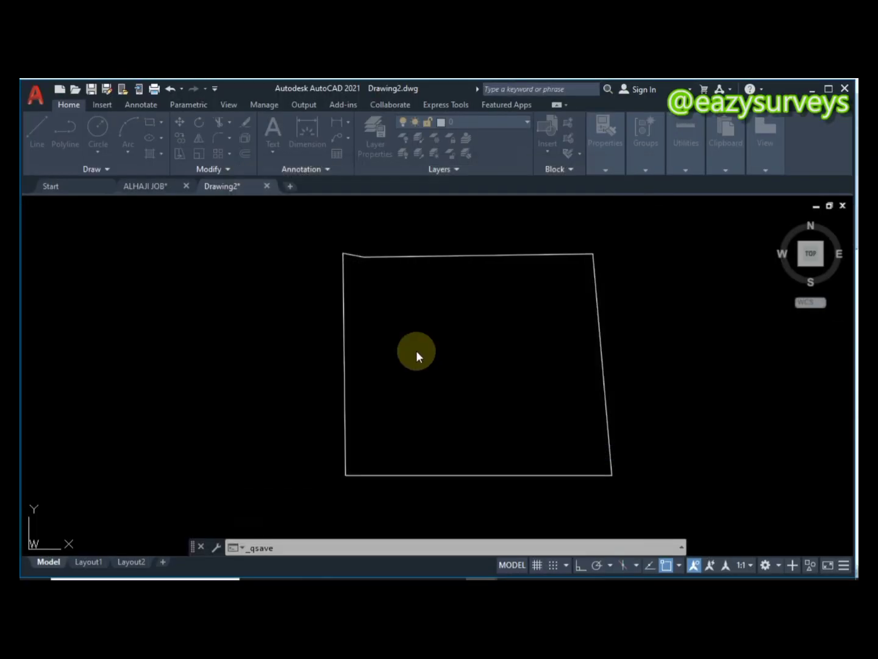
# Close CHAART in AutoCAD and load CHAART from the JOBS folder into Global Mapper.
pyautogui.click(266, 184)
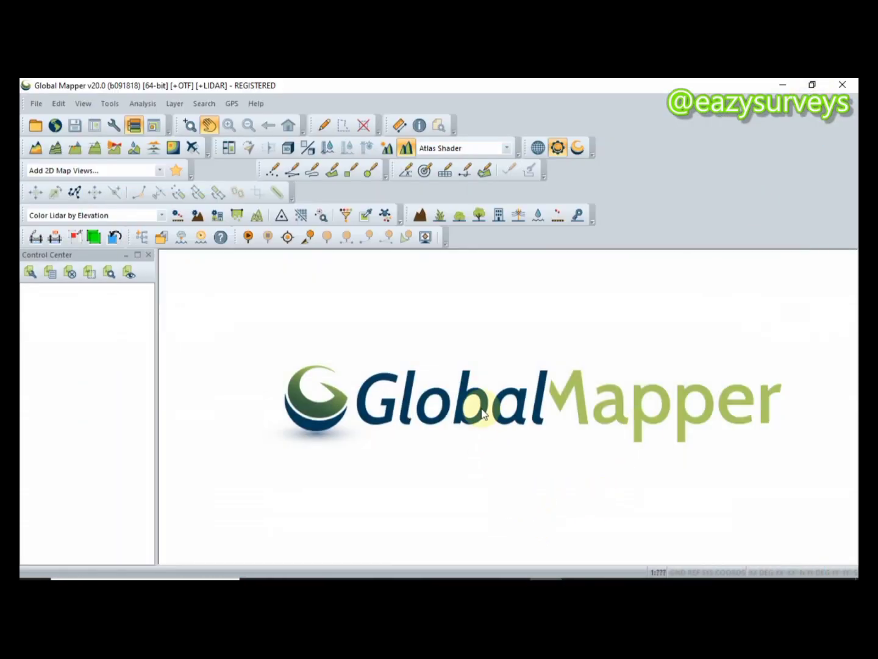
pyautogui.click(34, 106)
pyautogui.click(74, 125)
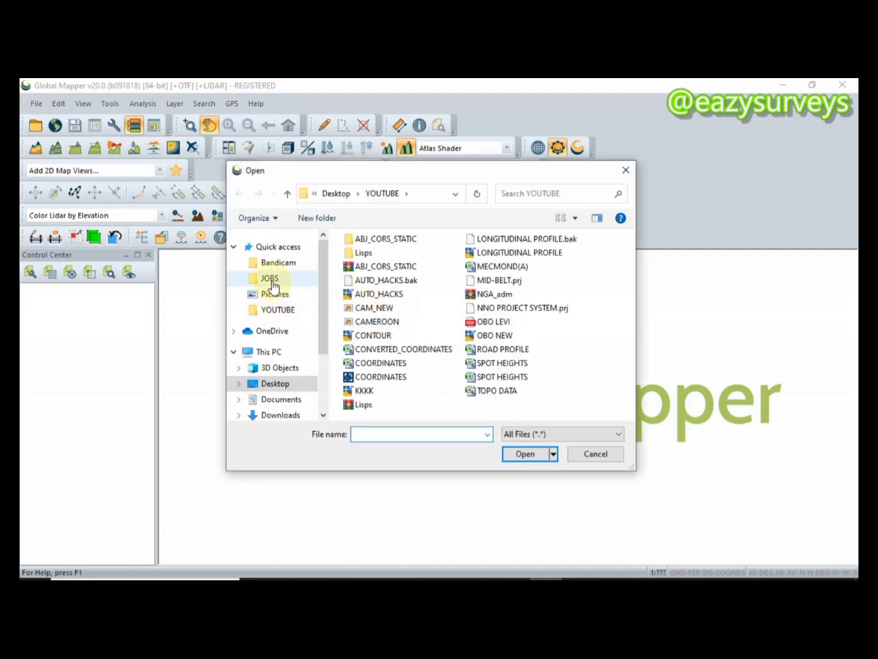
pyautogui.click(272, 280)
pyautogui.scroll(1, 464, 341)
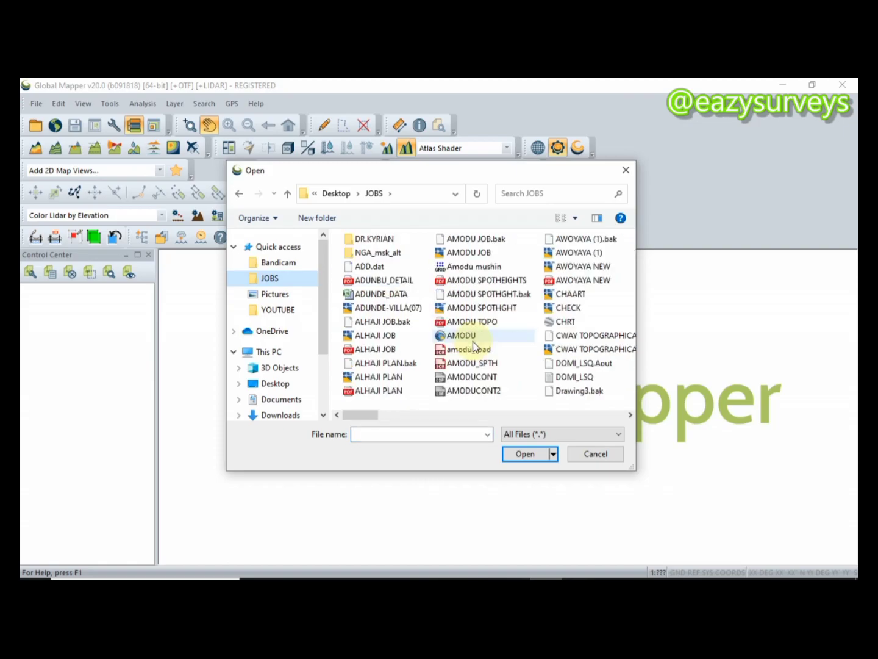
pyautogui.click(576, 293)
pyautogui.click(524, 455)
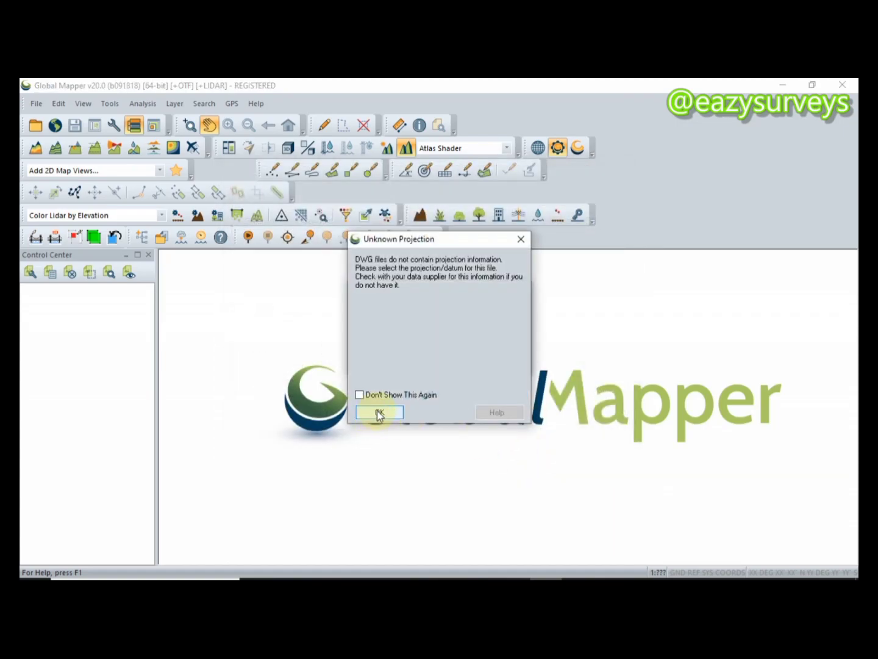
# Dismiss the Unknown Projection warning for CHAART.dwg.
pyautogui.click(377, 413)
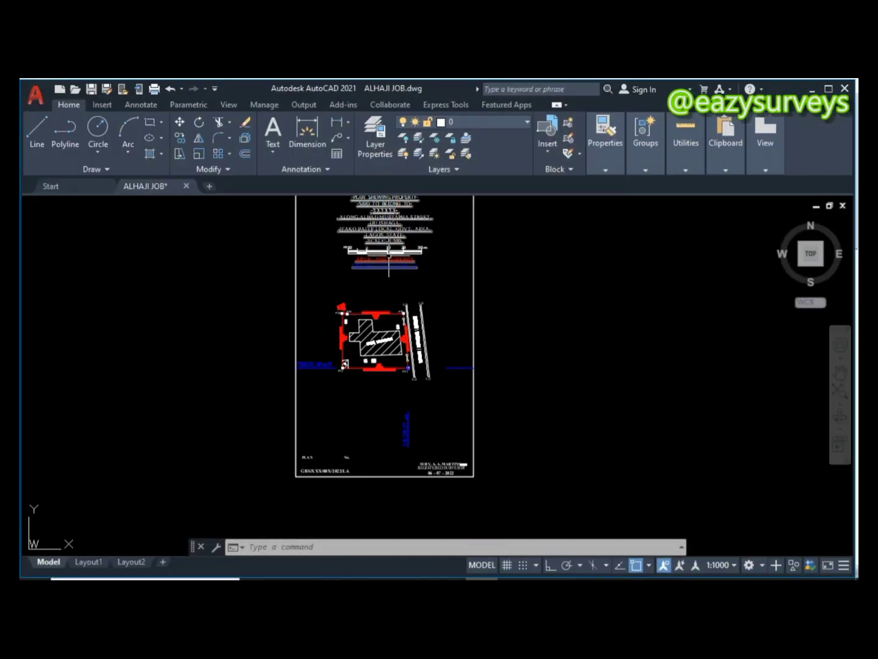
# Read the plan's U.T.M Zone 31 origin note, then minimize AutoCAD.
pyautogui.scroll(6, 388, 238)
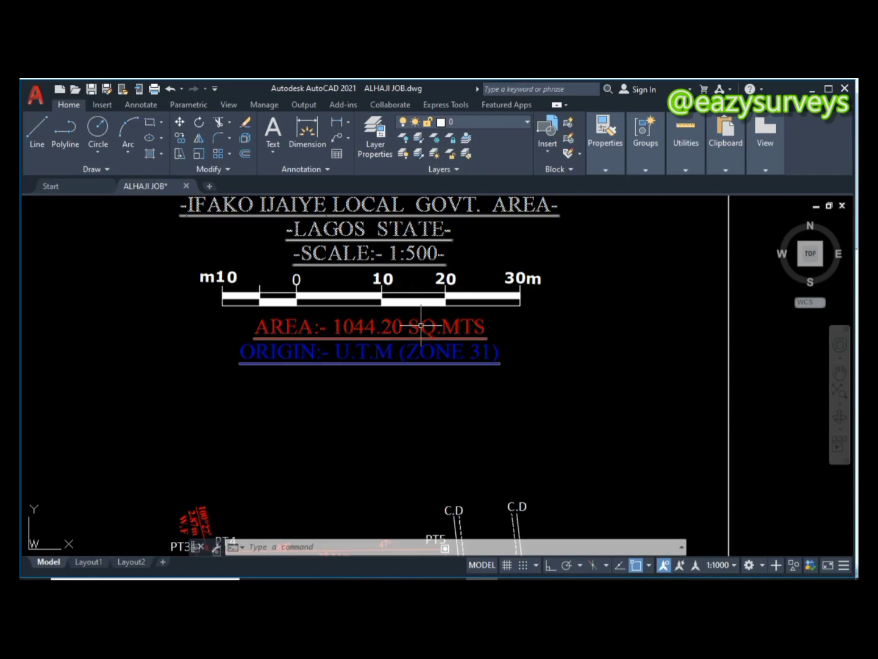
pyautogui.scroll(-5, 458, 416)
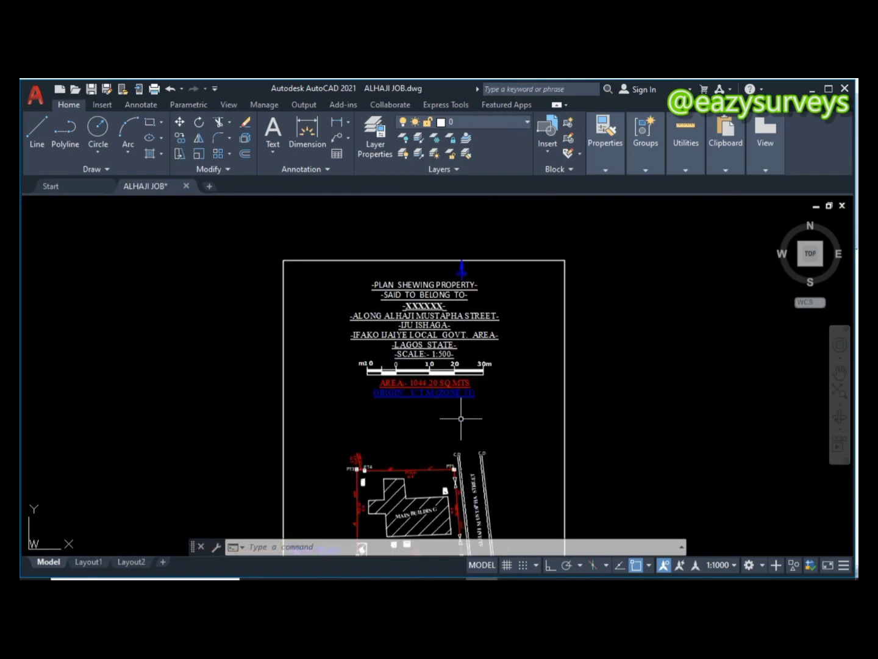
pyautogui.click(815, 89)
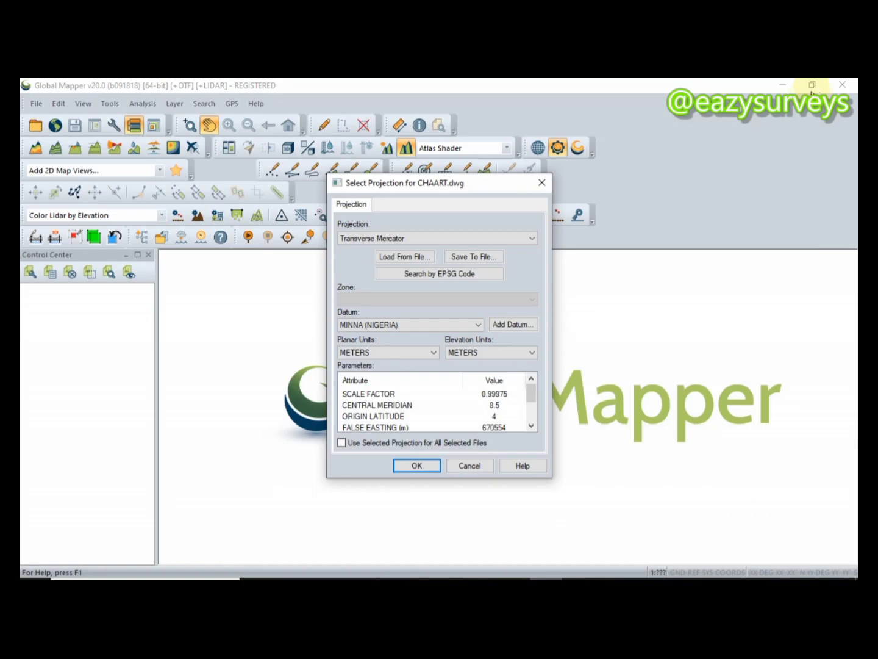
# Set the projection to UTM after briefly trying Transverse Mercator.
pyautogui.click(402, 239)
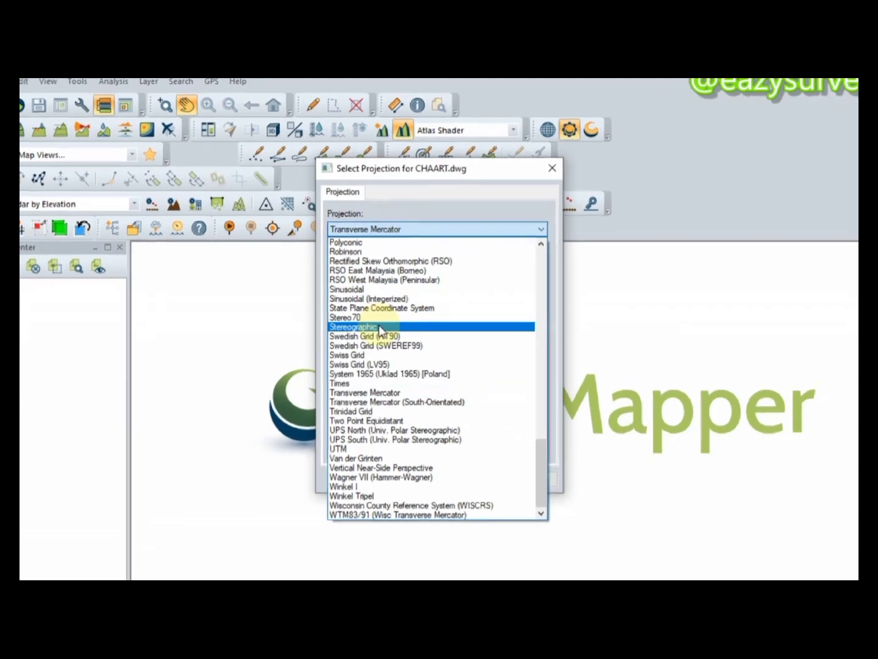
pyautogui.click(340, 449)
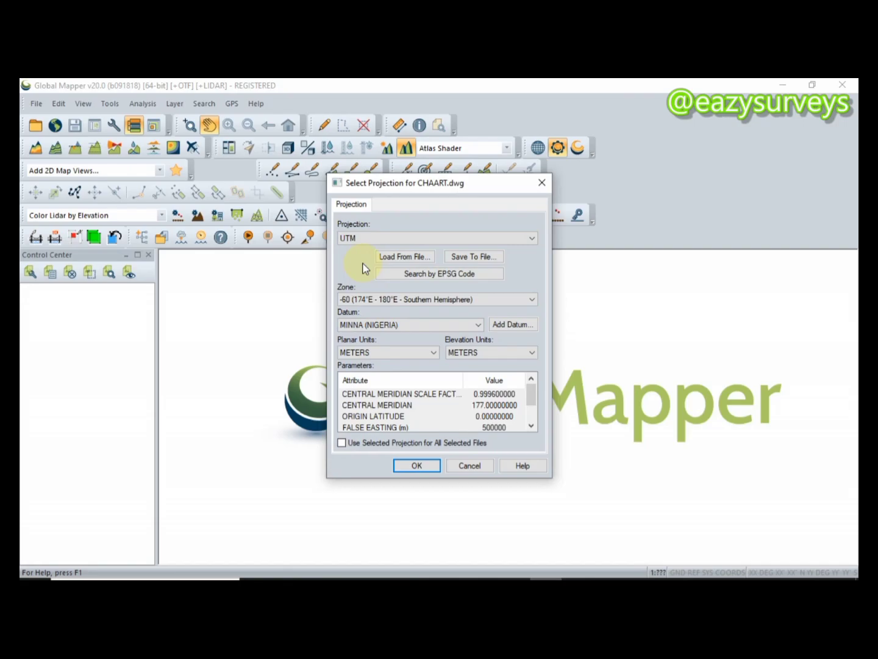
pyautogui.click(390, 239)
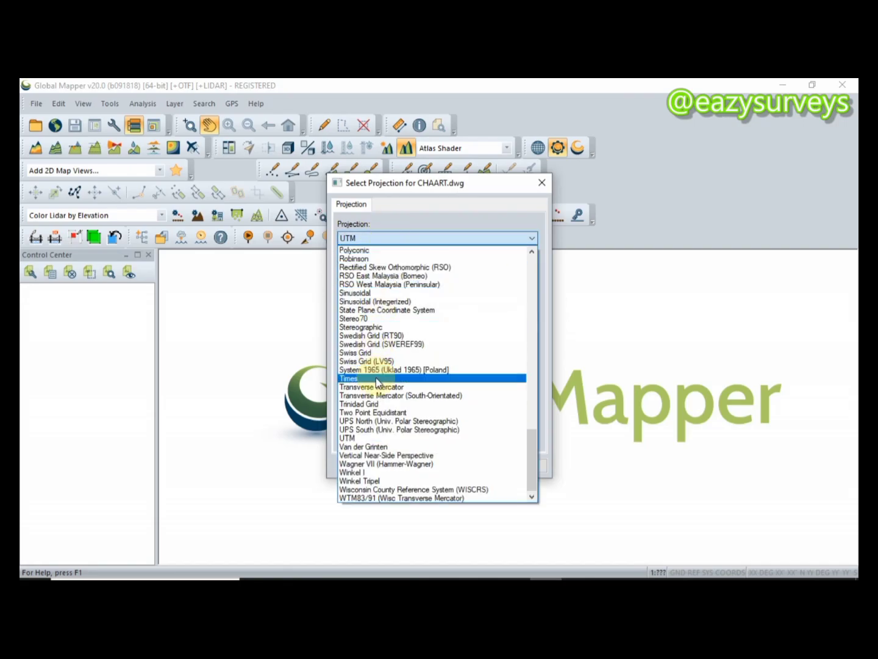
pyautogui.click(376, 387)
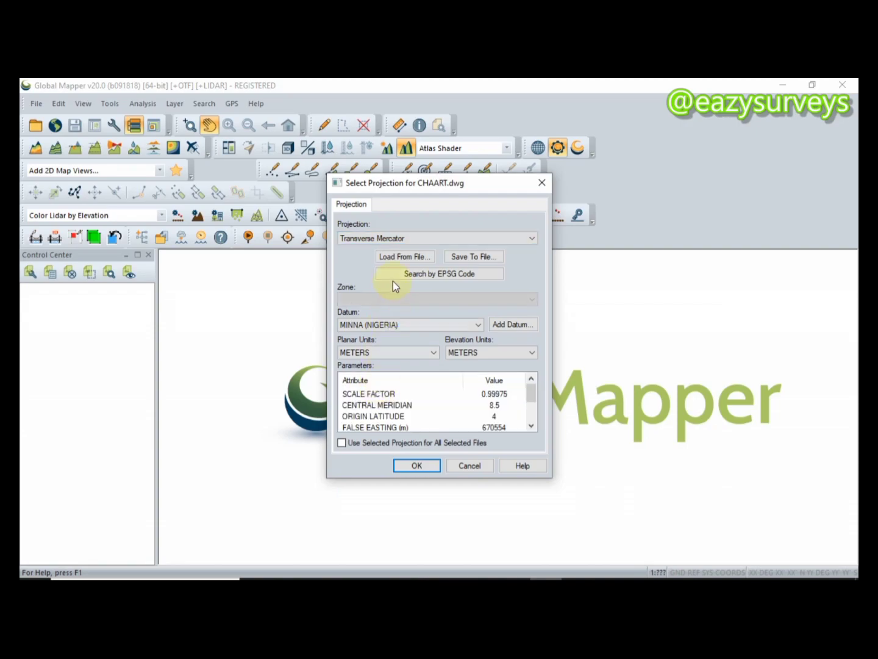
pyautogui.click(379, 242)
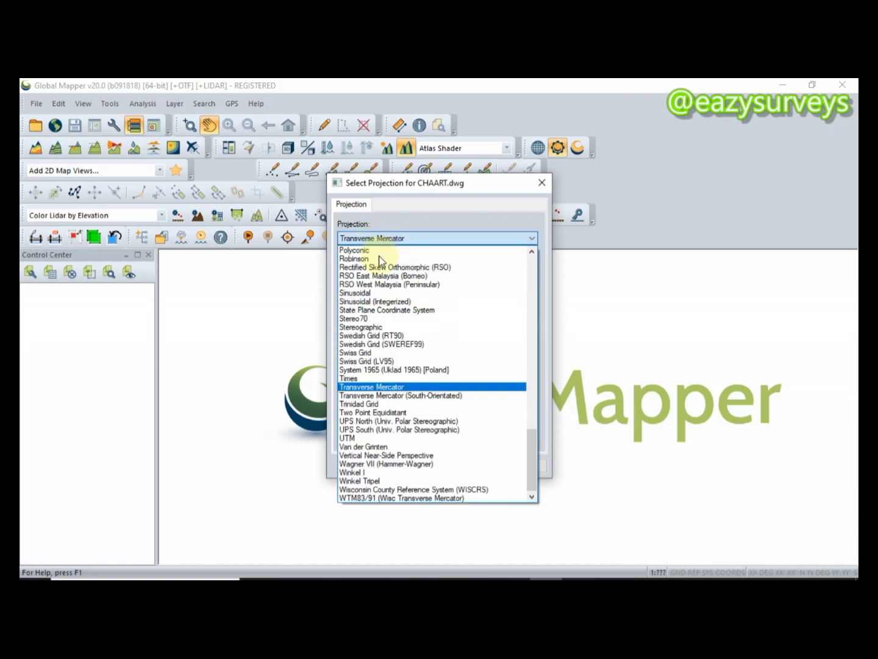
pyautogui.click(361, 433)
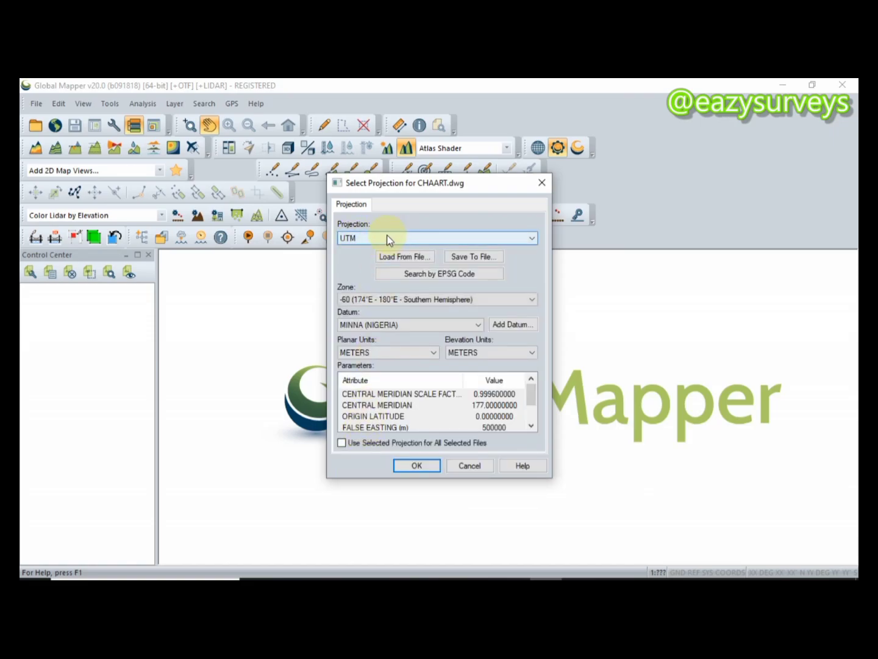
# Choose UTM zone 31 (0°E - 6°E, Northern Hemisphere) and keep the MINNA (NIGERIA) datum.
pyautogui.click(395, 299)
pyautogui.scroll(-18, 406, 347)
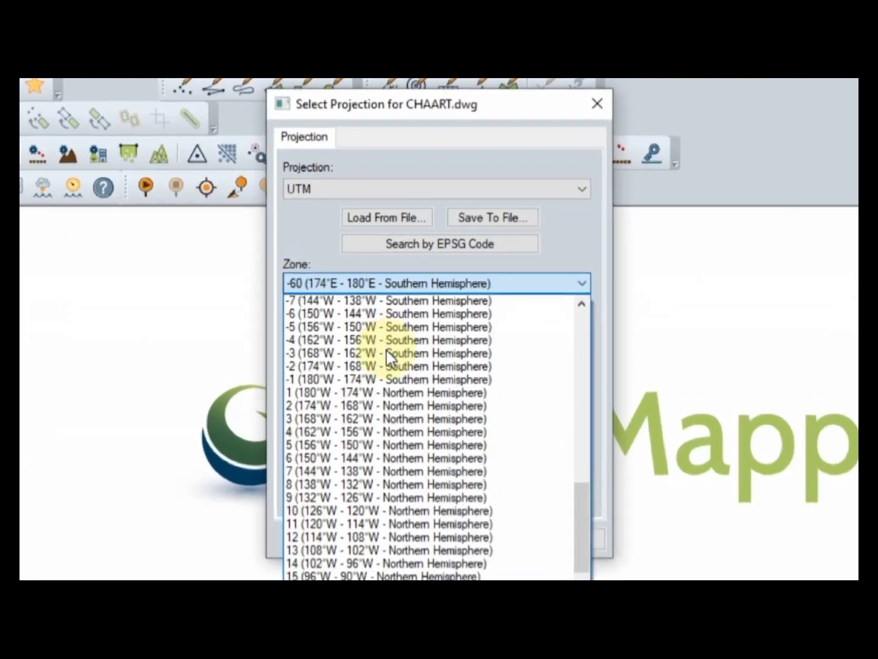
pyautogui.scroll(-10, 387, 350)
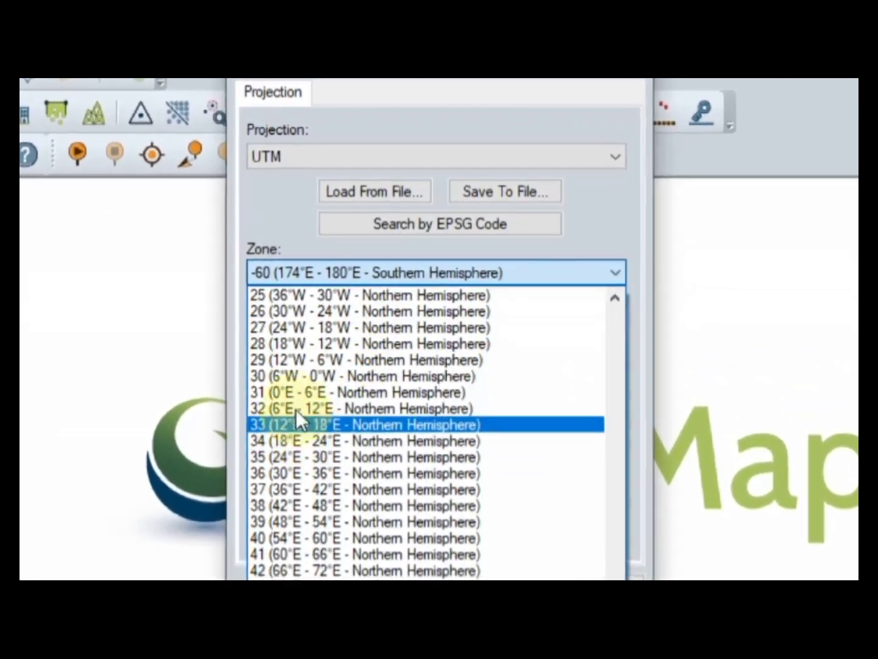
pyautogui.click(299, 392)
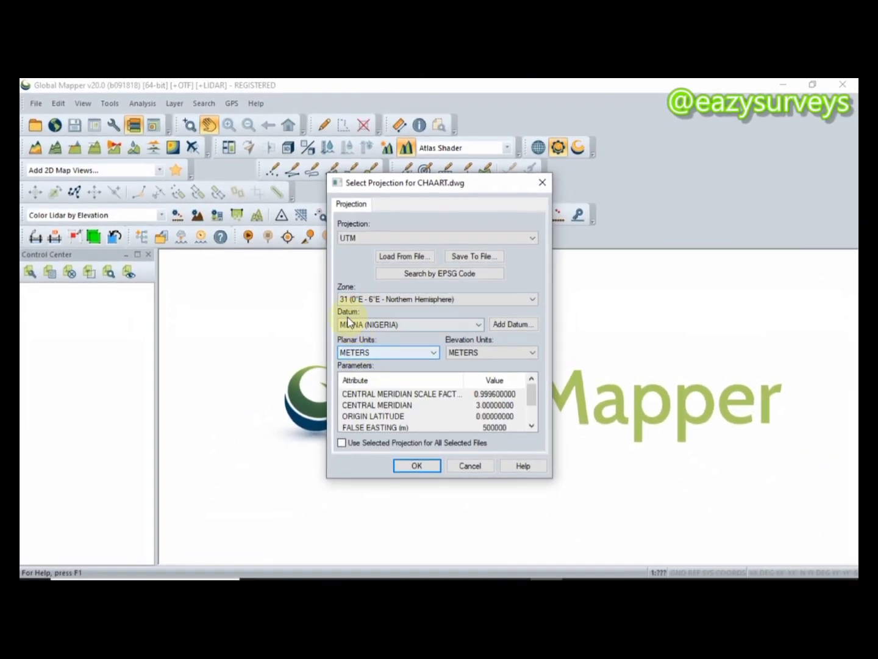
pyautogui.click(391, 325)
pyautogui.click(391, 332)
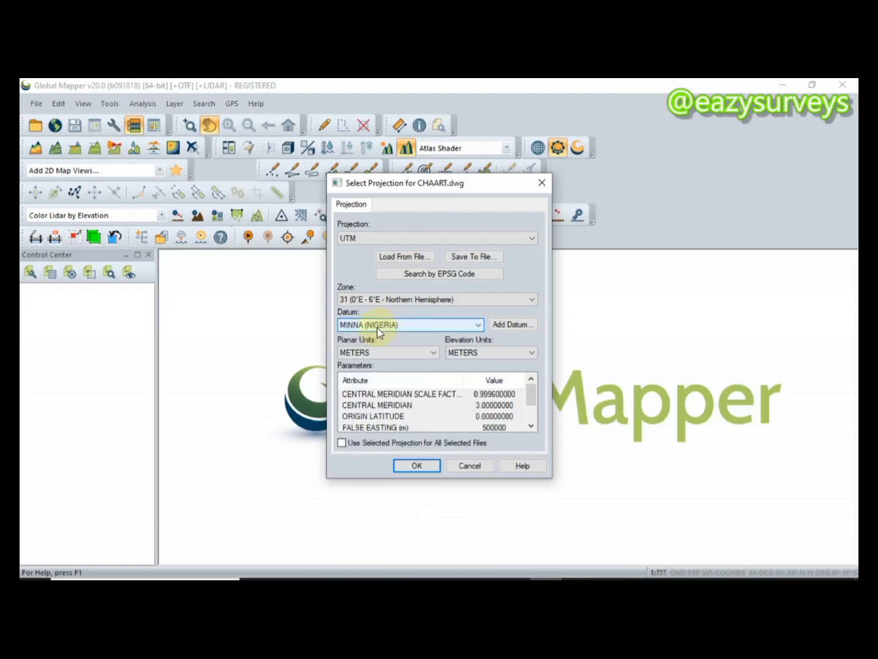
pyautogui.click(428, 395)
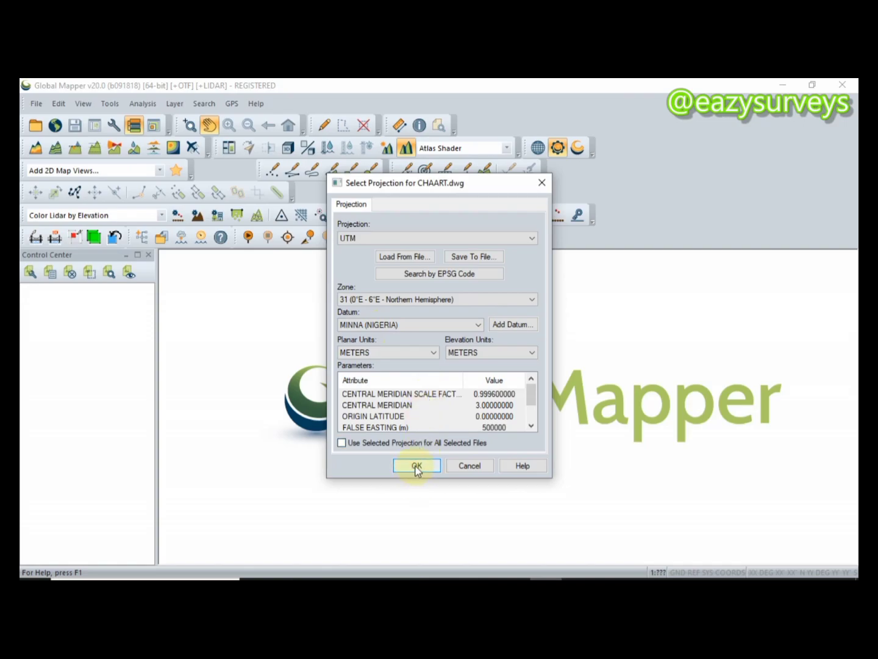
pyautogui.click(403, 325)
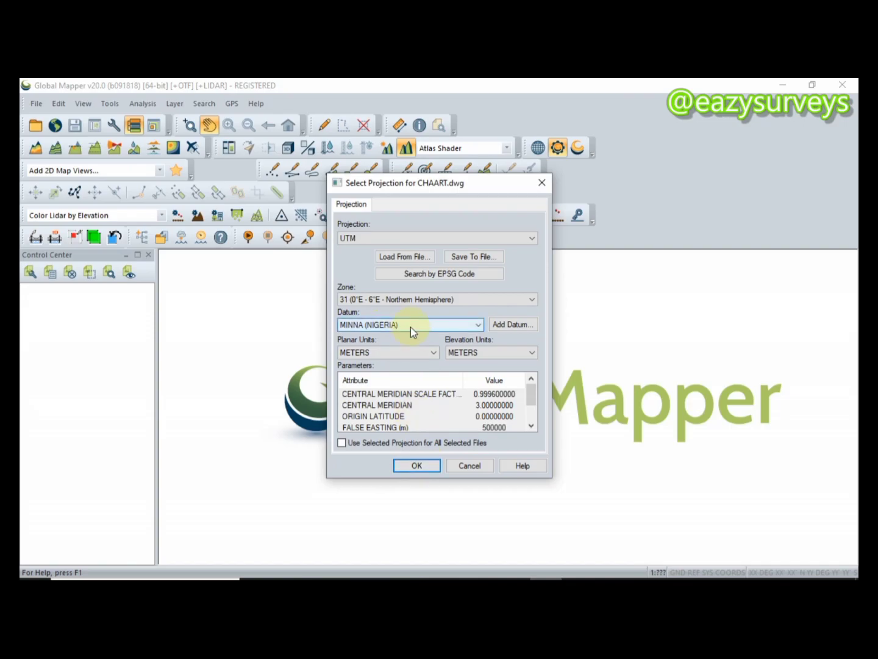
# Load CHAART.dwg in UTM zone 31 and bring up the Layer menu.
pyautogui.click(413, 466)
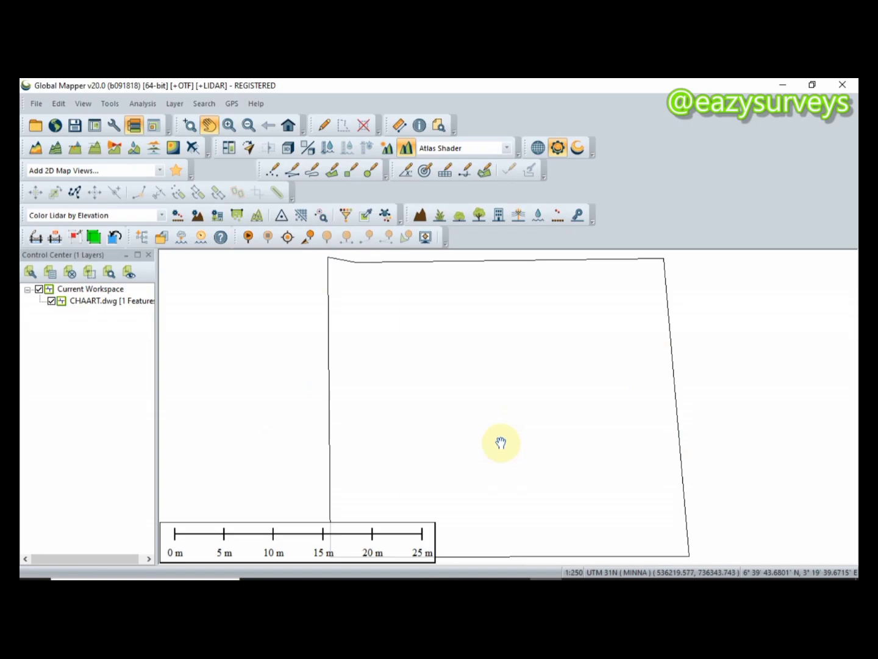
pyautogui.click(175, 104)
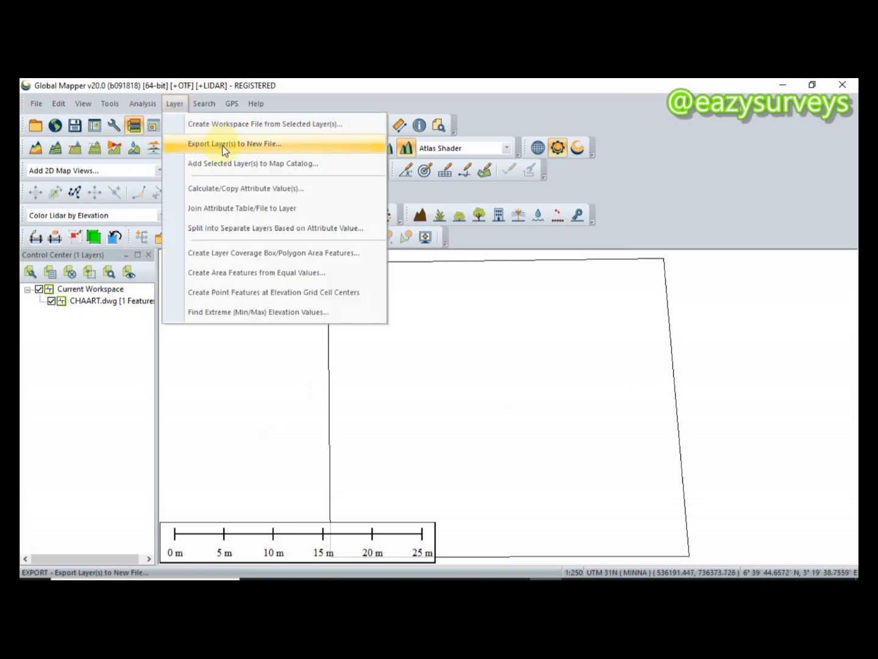
# Export the layer as KML/KMZ, keeping the default KML/KMZ export options.
pyautogui.click(271, 144)
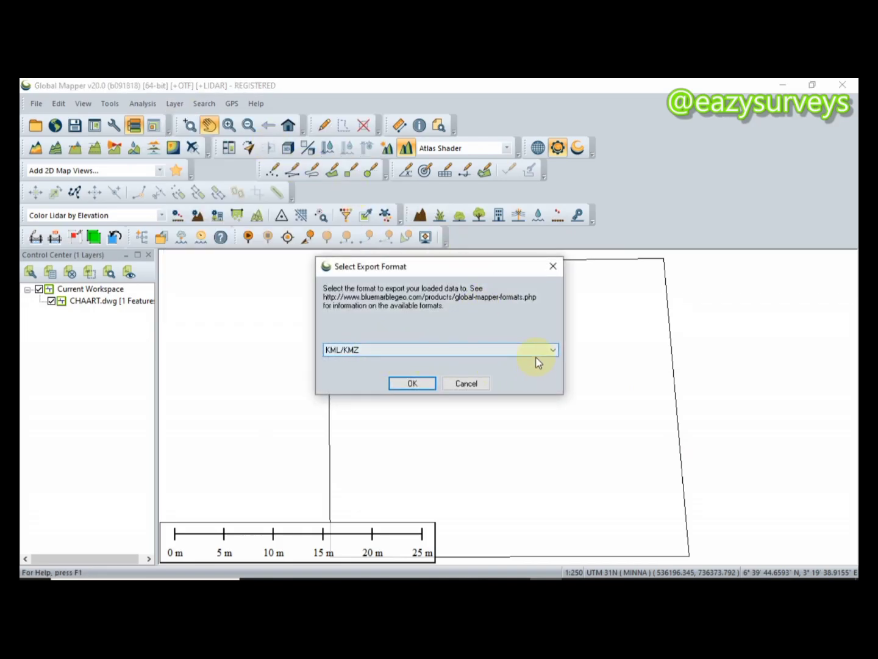
pyautogui.click(427, 352)
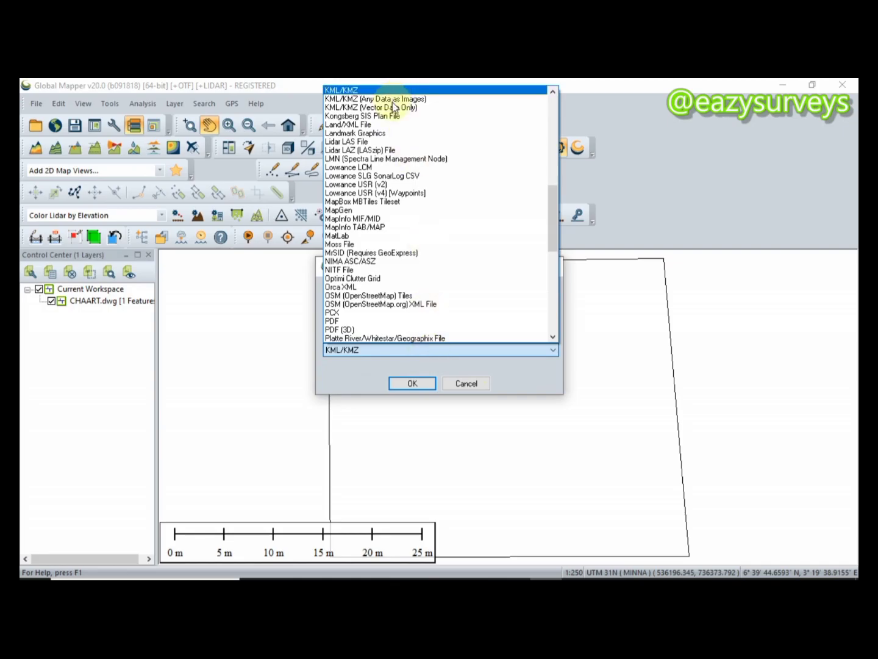
pyautogui.scroll(5, 392, 116)
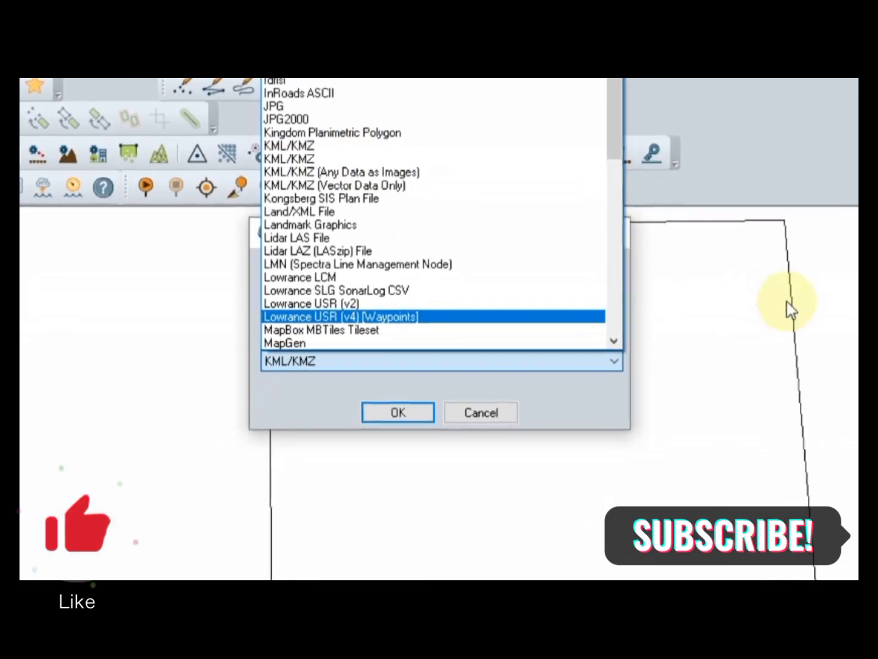
pyautogui.click(345, 138)
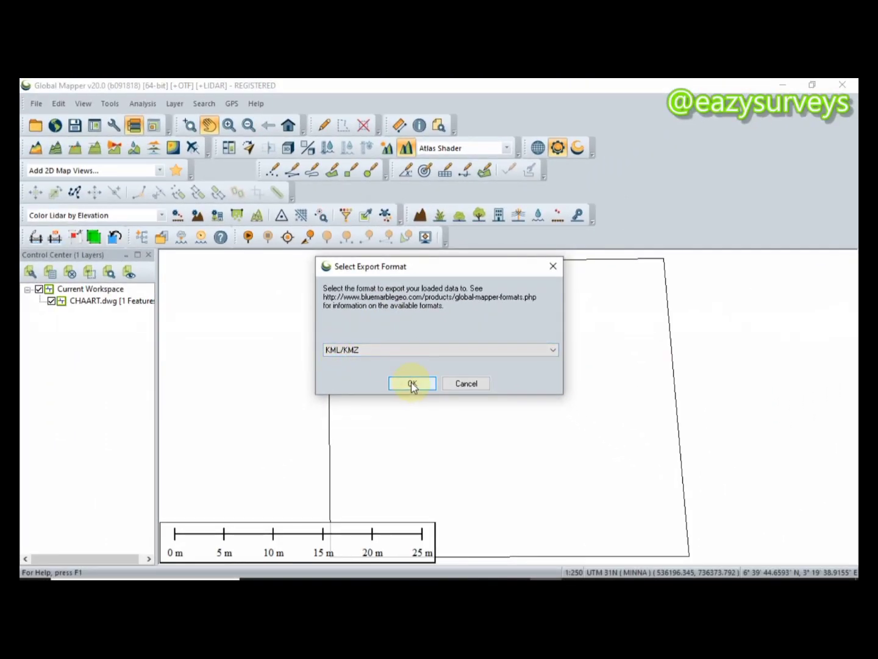
pyautogui.click(412, 383)
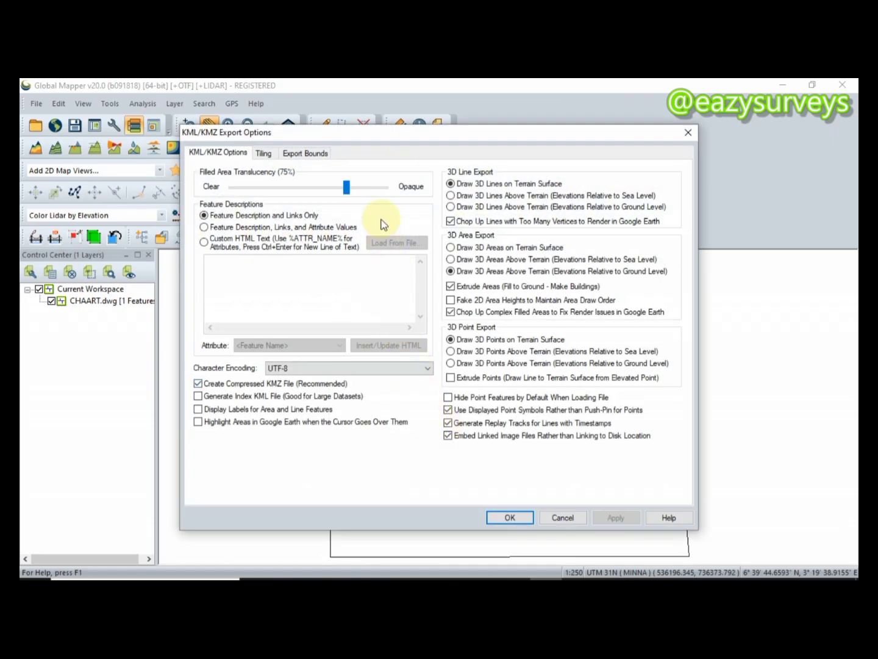
pyautogui.click(512, 517)
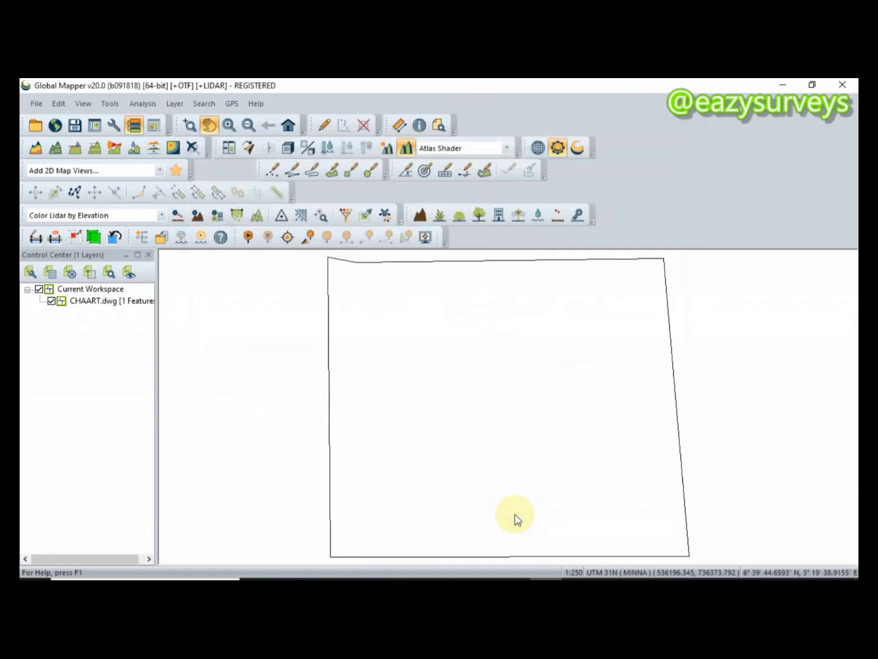
# Export the boundary as CHARTING.kmz into the JOBS folder, fixing a typo, and exit Global Mapper.
pyautogui.click(332, 407)
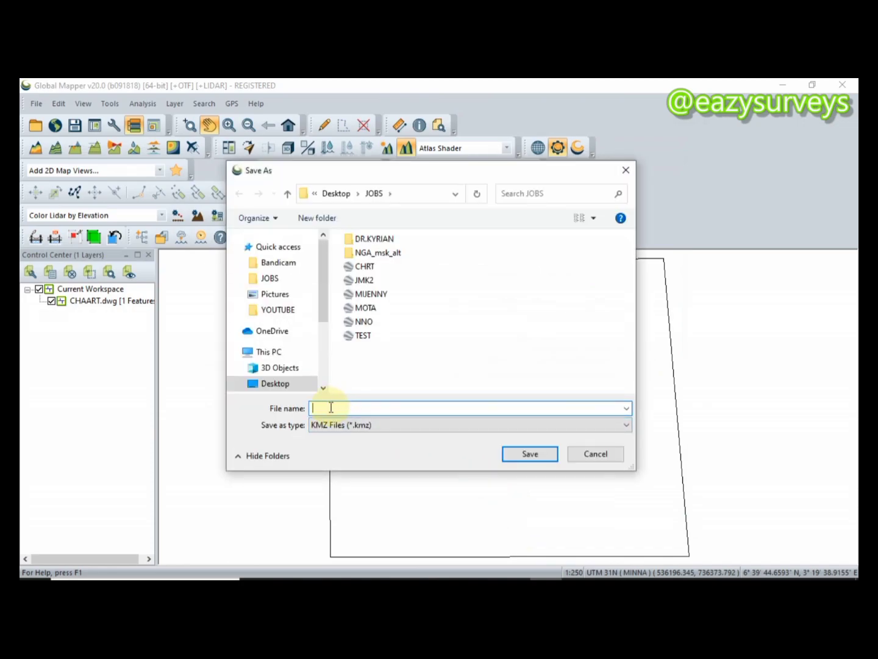
pyautogui.write('CHARTTING')
pyautogui.click(340, 408)
pyautogui.press('BackSpace')
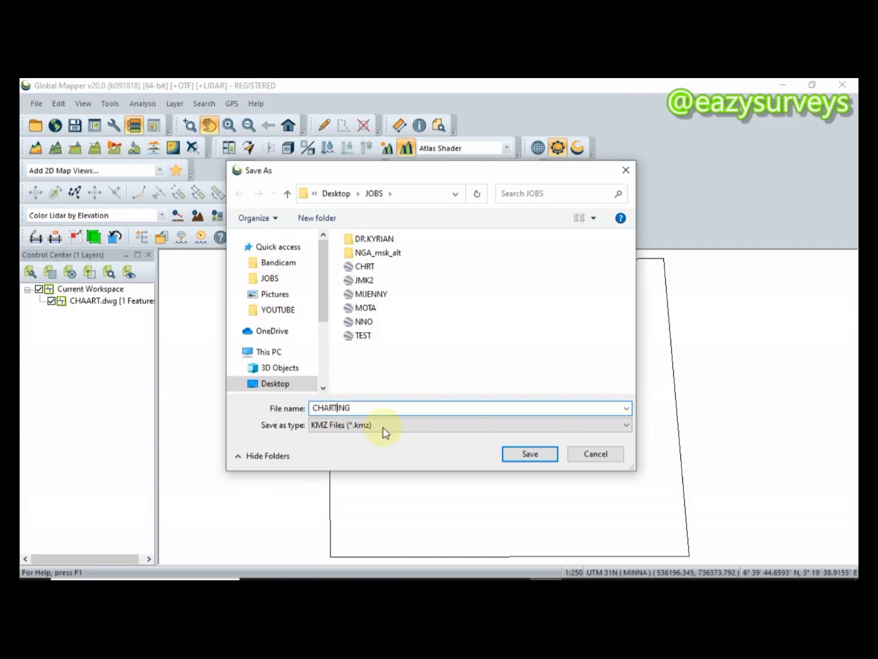
pyautogui.click(530, 453)
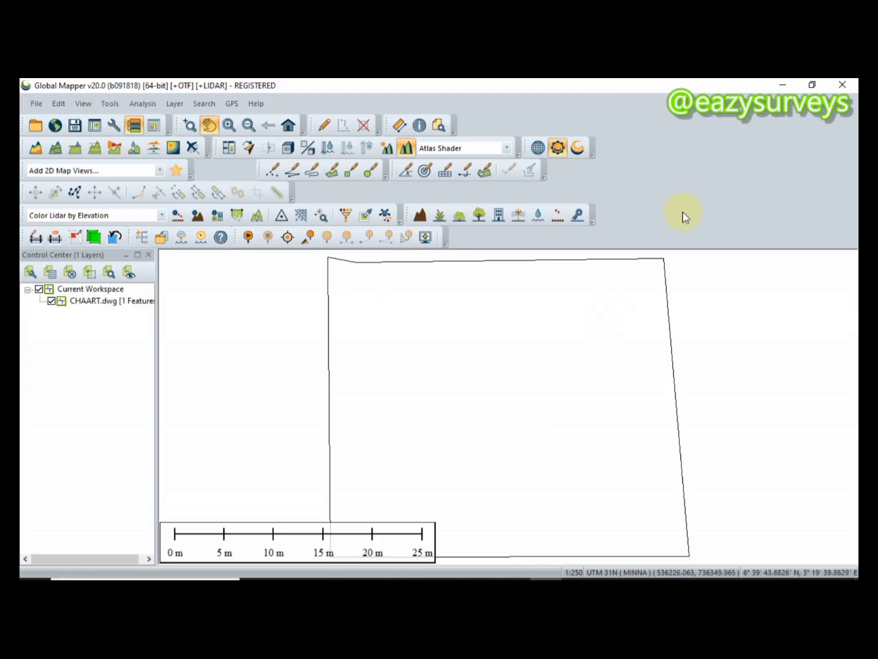
pyautogui.click(852, 85)
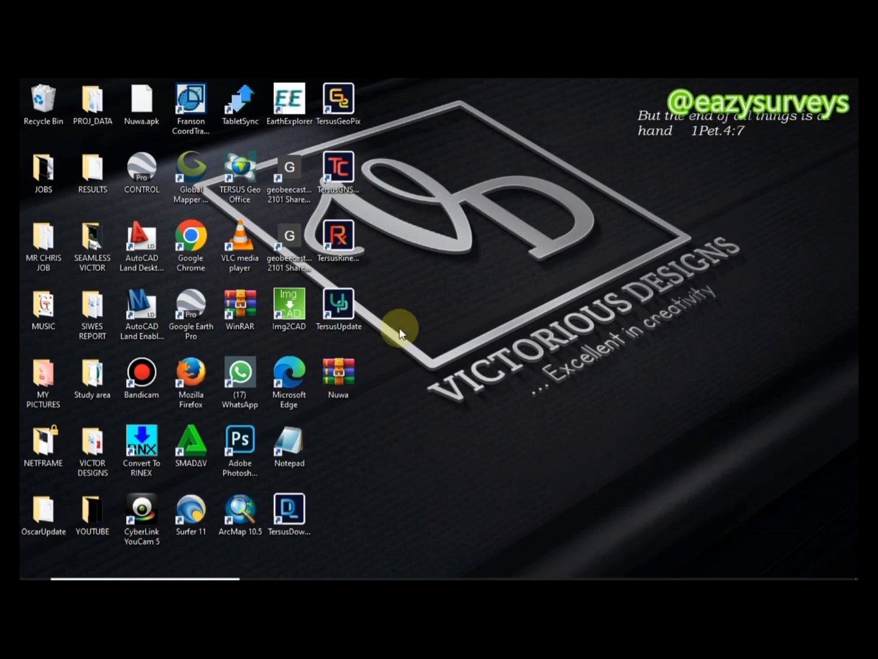
# Open CHARTING.kmz from the JOBS folder in Google Earth Pro, then close the folder window.
pyautogui.doubleClick(47, 176)
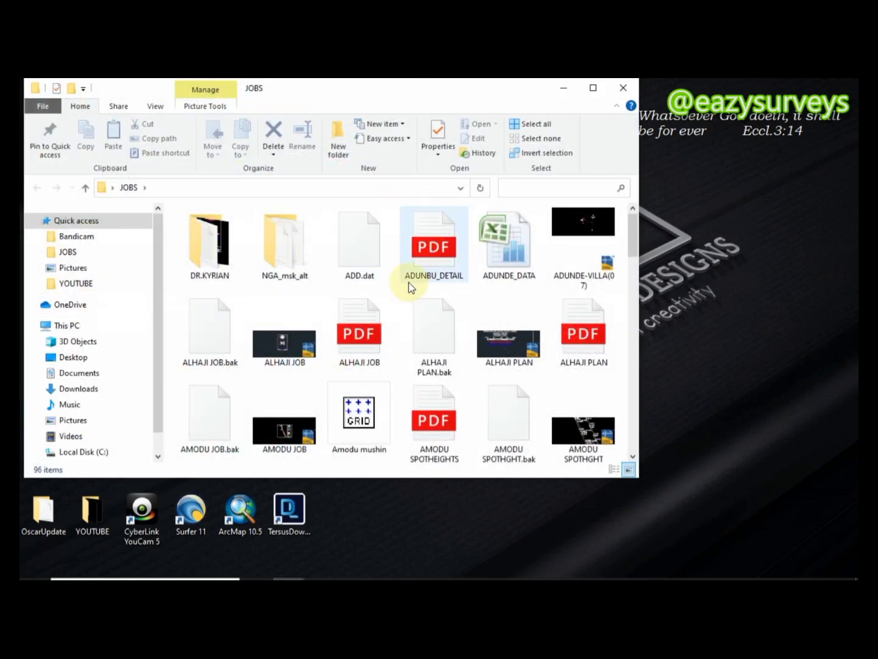
pyautogui.scroll(-10, 411, 317)
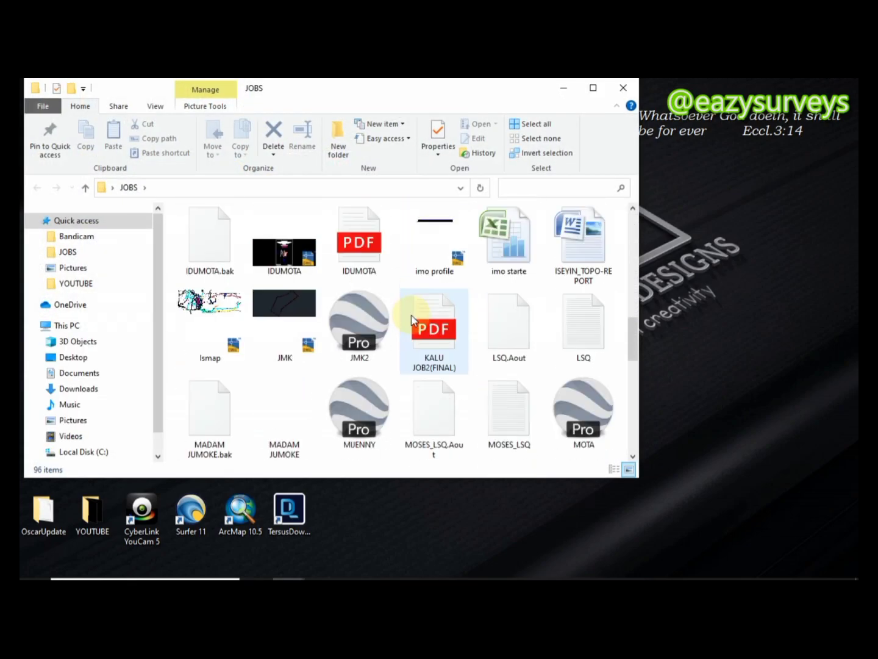
pyautogui.scroll(-2, 411, 318)
pyautogui.scroll(5, 411, 319)
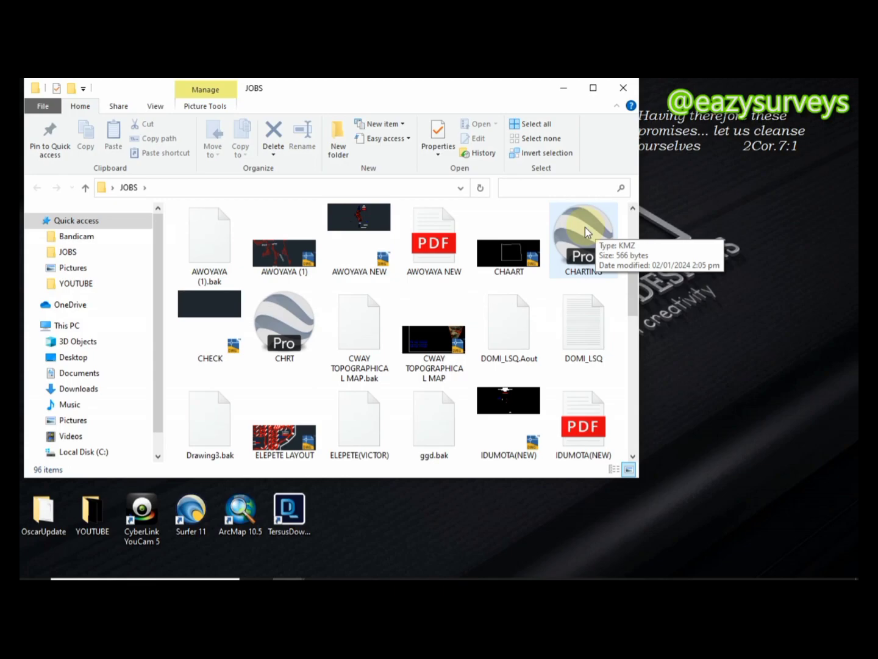
pyautogui.click(387, 419)
pyautogui.click(329, 520)
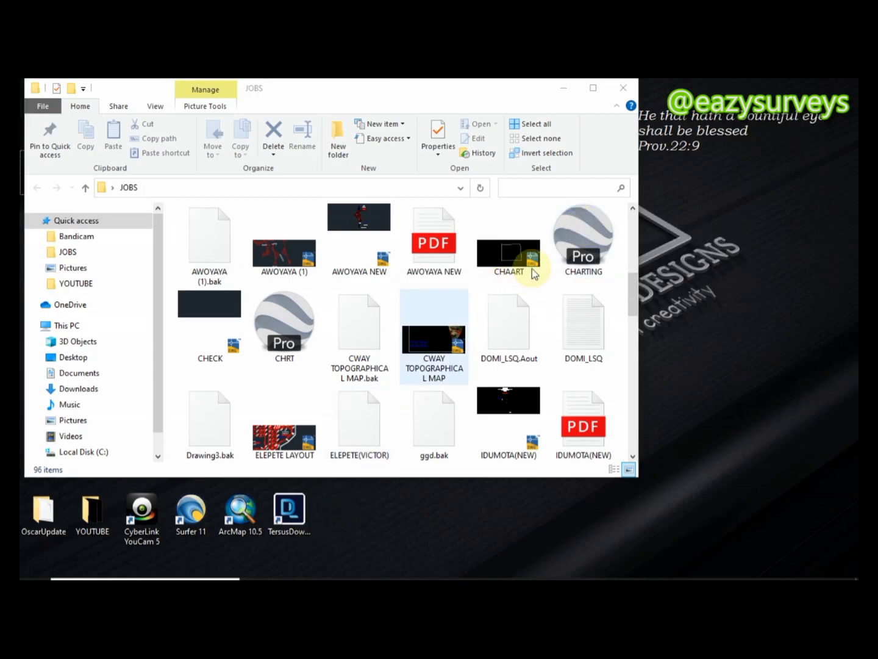
pyautogui.click(518, 279)
pyautogui.click(589, 241)
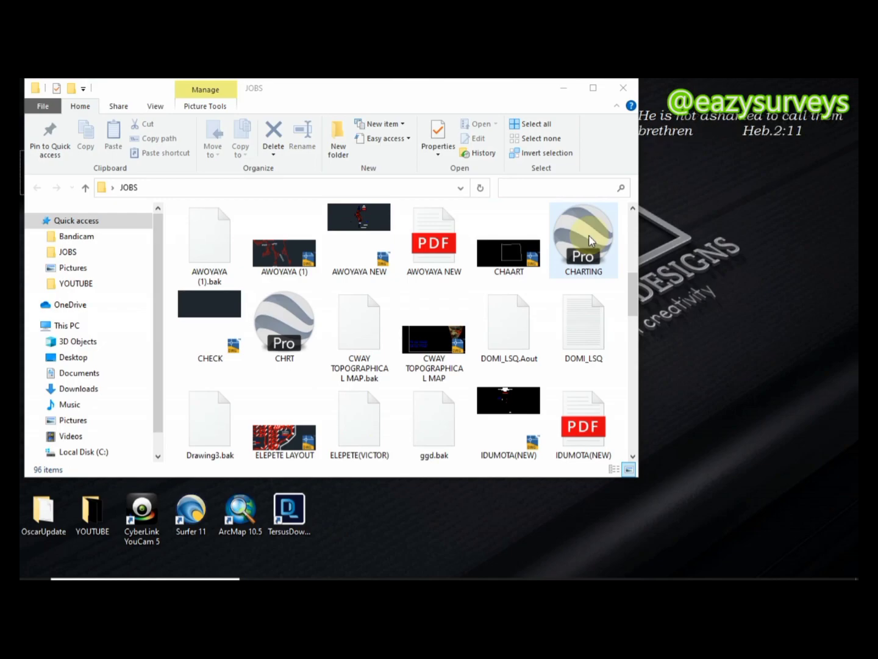
pyautogui.doubleClick(588, 236)
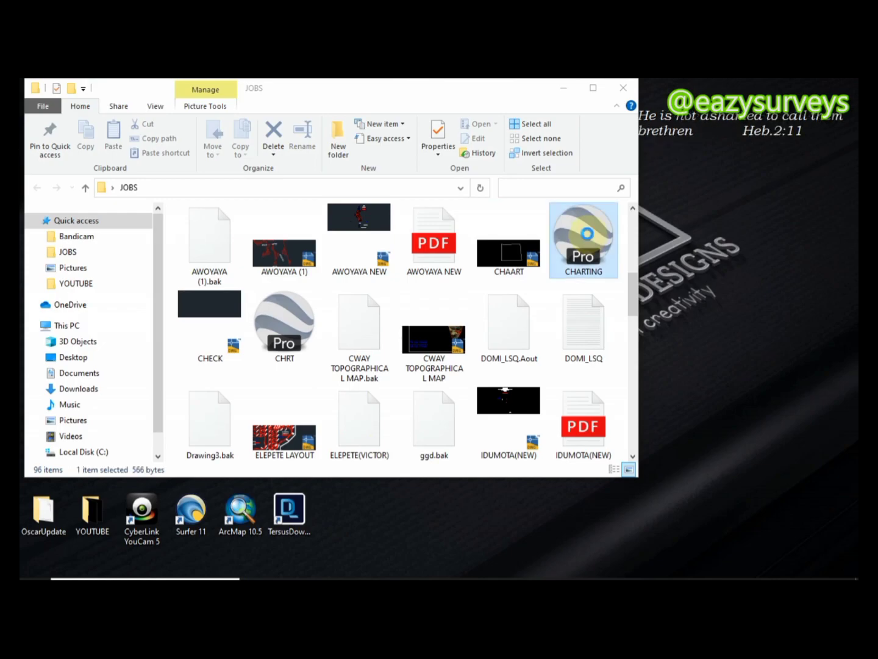
pyautogui.click(621, 89)
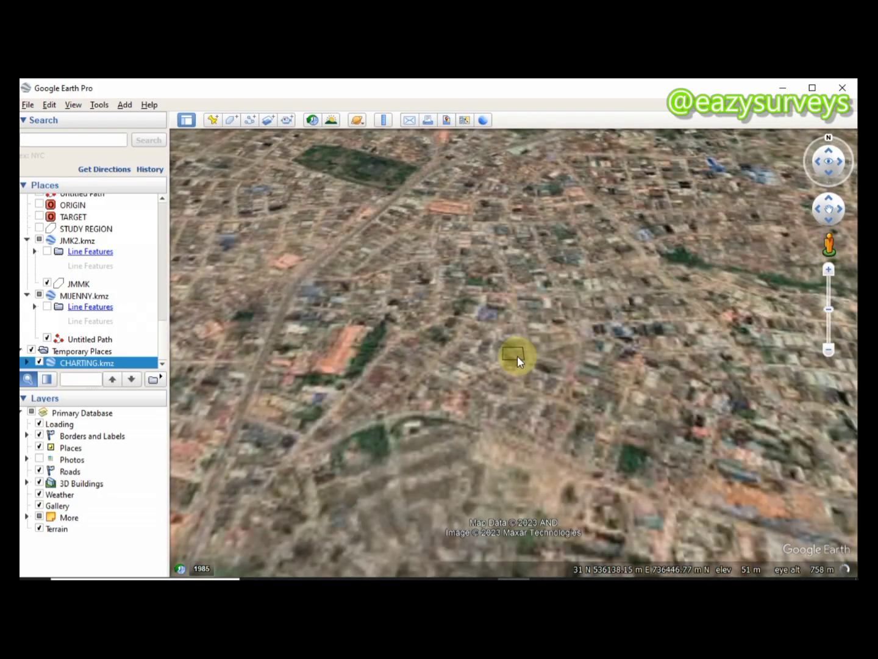
# Zoom and pan Google Earth to centre the CHARTING boundary among the surrounding buildings.
pyautogui.scroll(5, 517, 355)
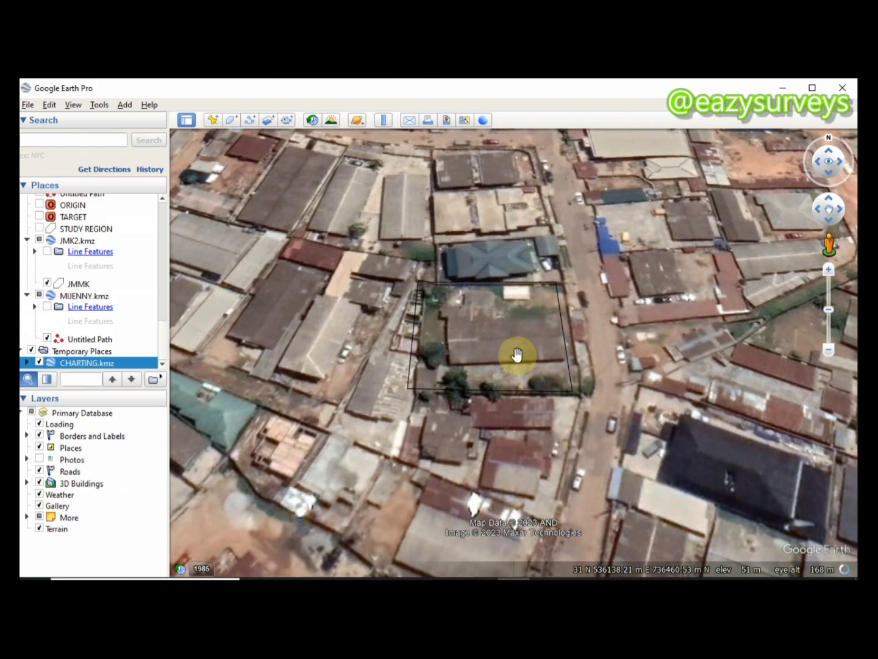
pyautogui.moveTo(502, 341); pyautogui.dragTo(493, 393)
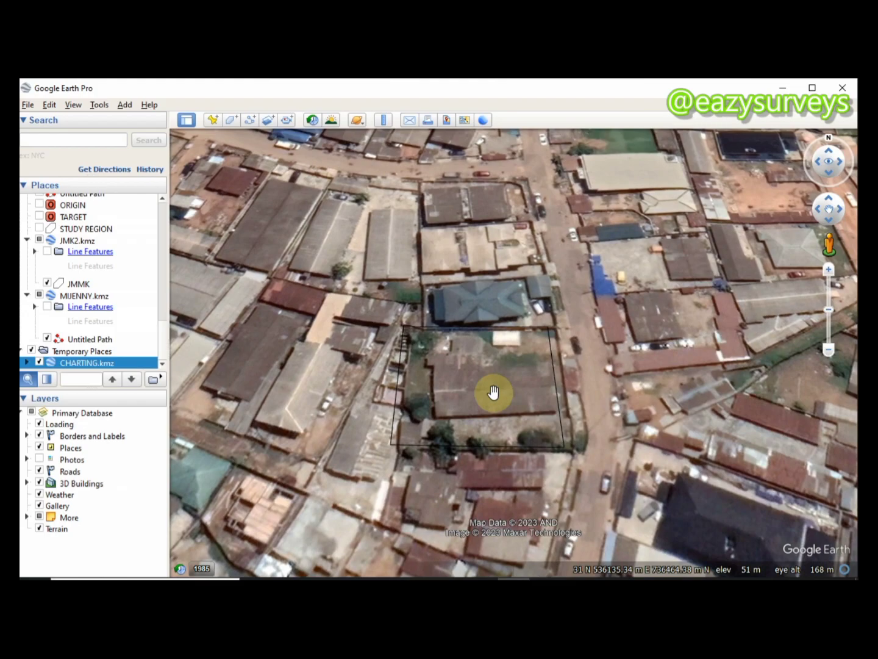
pyautogui.scroll(-1, 493, 393)
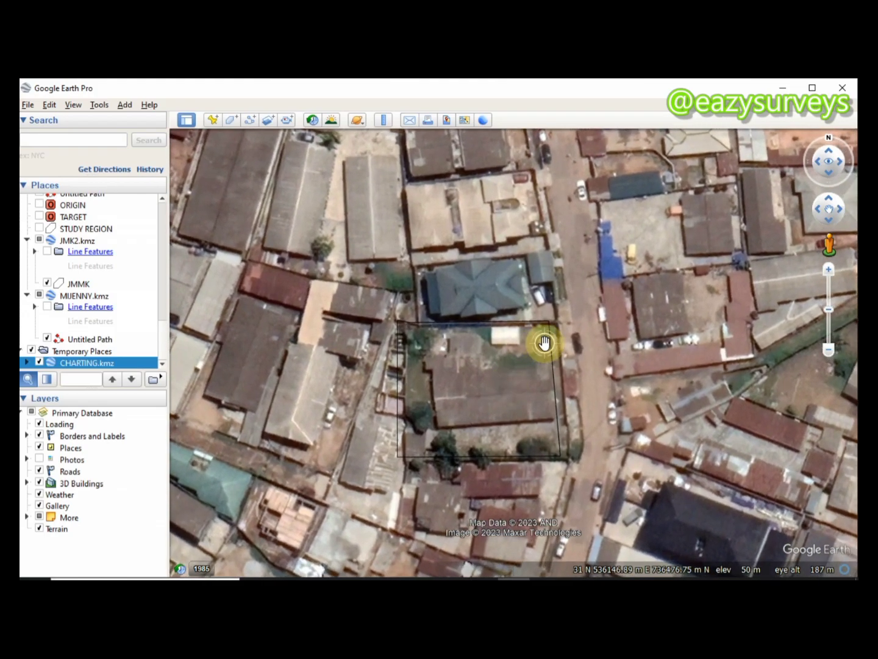
pyautogui.scroll(1, 515, 393)
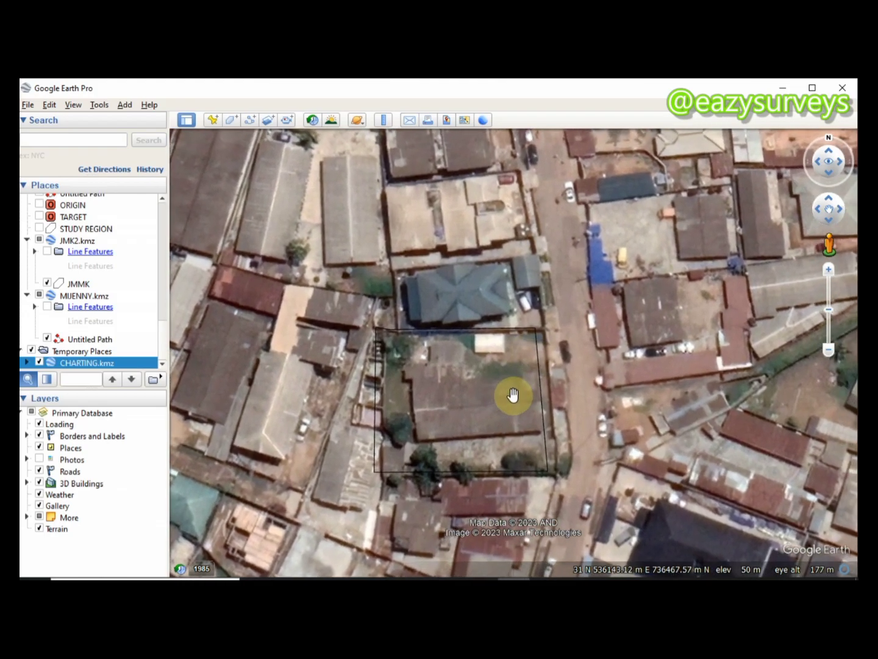
pyautogui.scroll(1, 442, 350)
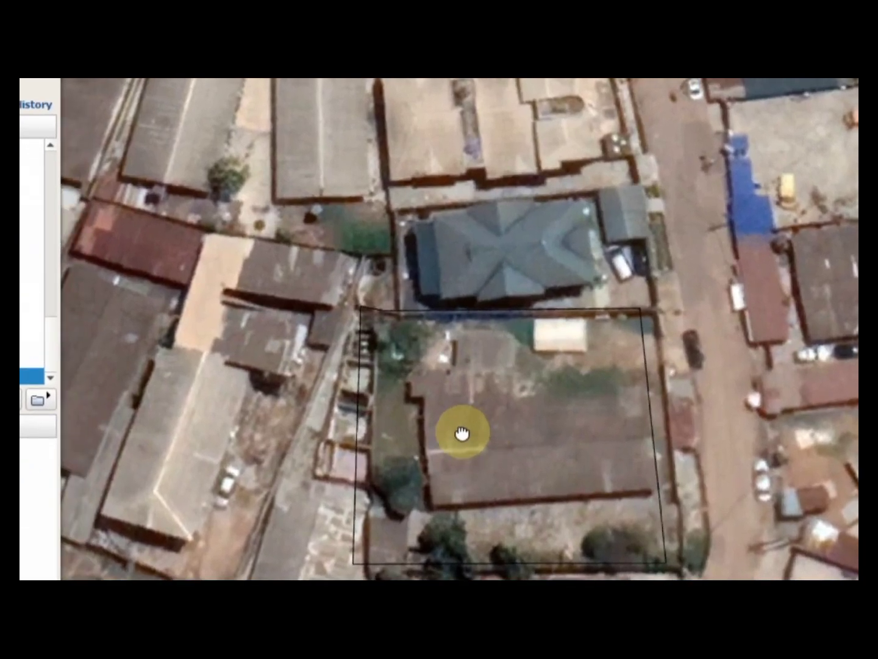
pyautogui.scroll(-3, 463, 434)
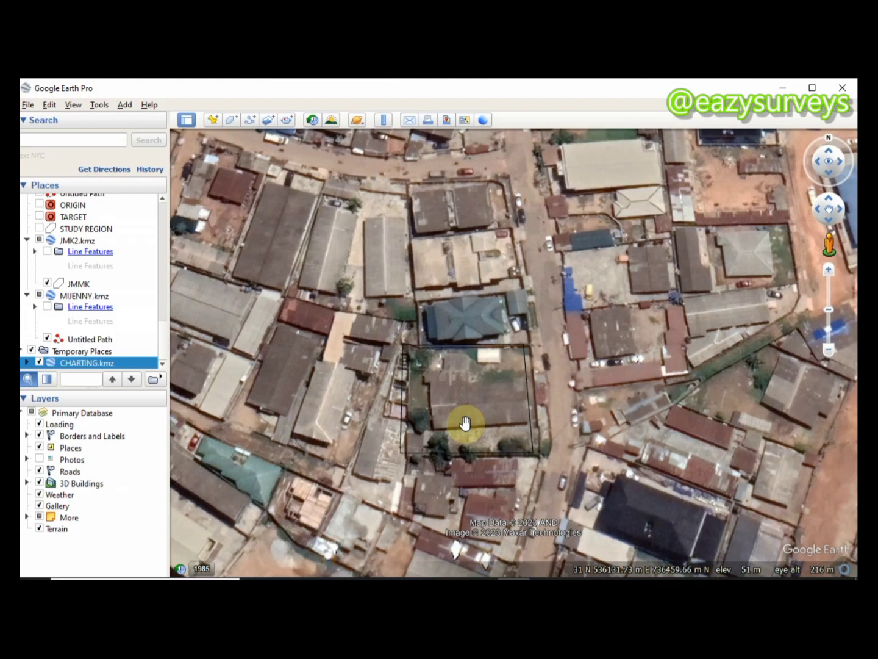
pyautogui.moveTo(470, 418); pyautogui.dragTo(476, 426)
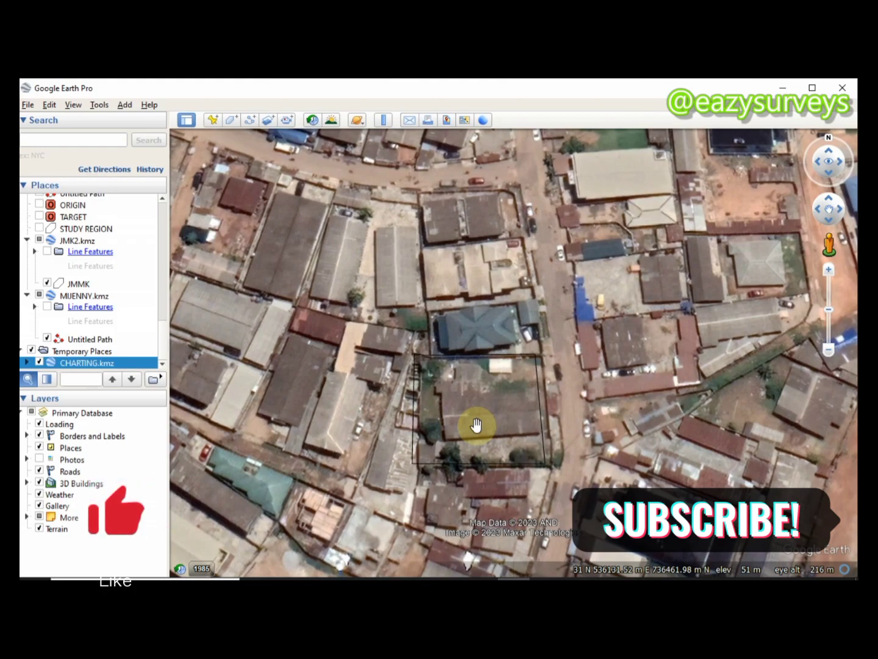
pyautogui.moveTo(476, 425)
pyautogui.mouseDown()
pyautogui.moveTo(467, 422)
pyautogui.moveTo(484, 428)
pyautogui.mouseUp()
pyautogui.scroll(1, 485, 439)
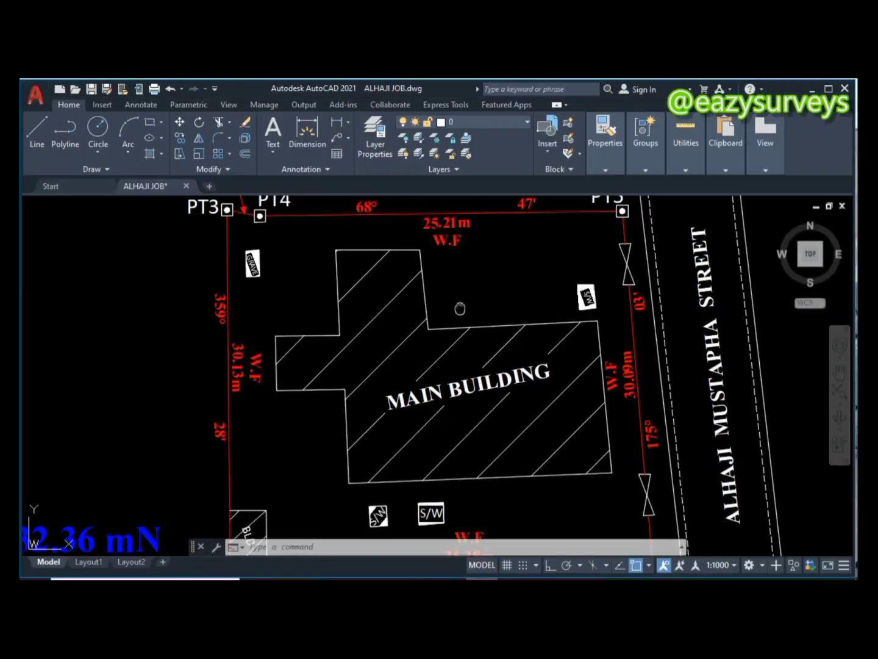
# Zoom out and back in to frame the whole PT1–PT5 plot and street in AutoCAD.
pyautogui.scroll(-4, 460, 309)
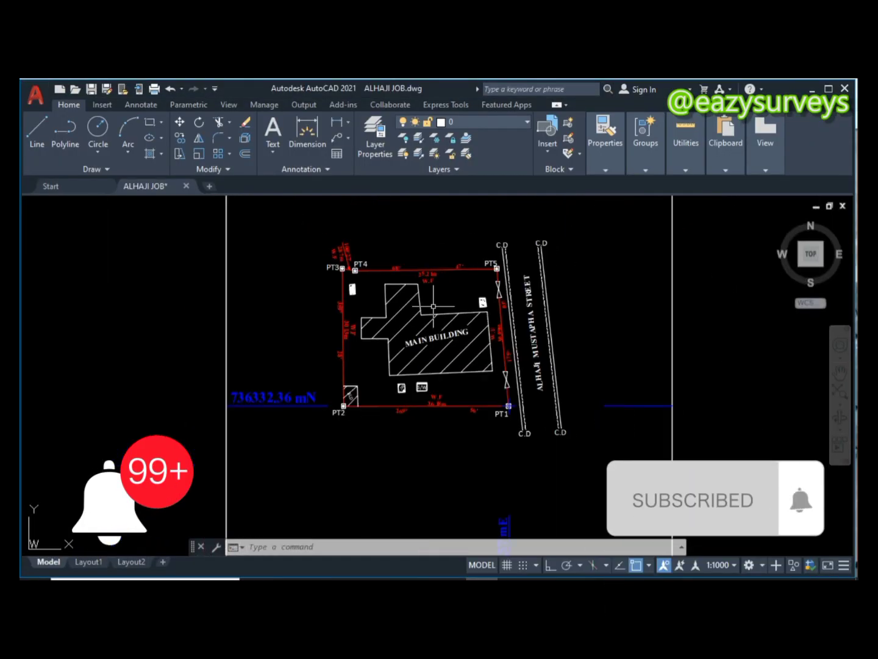
pyautogui.scroll(2, 433, 306)
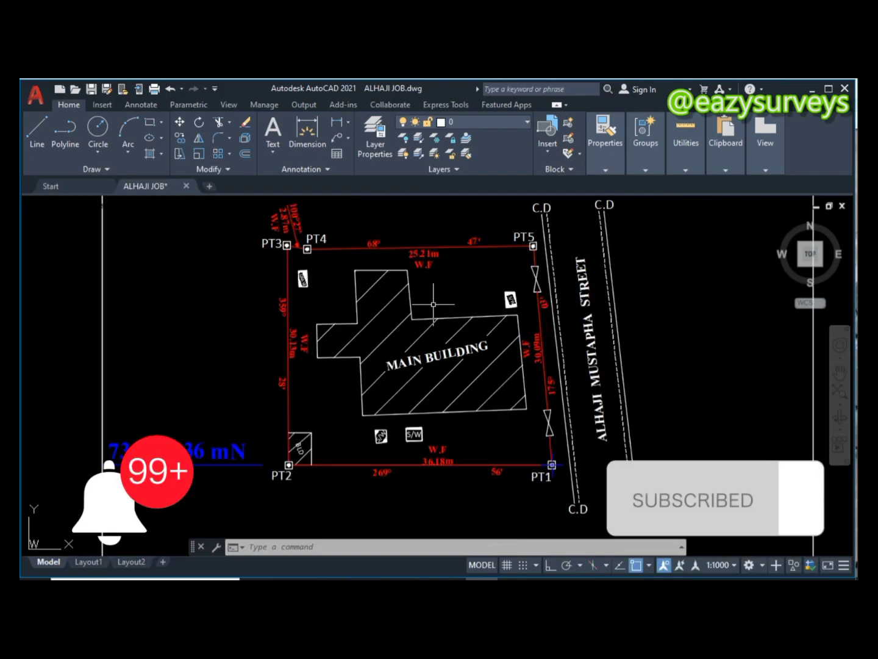